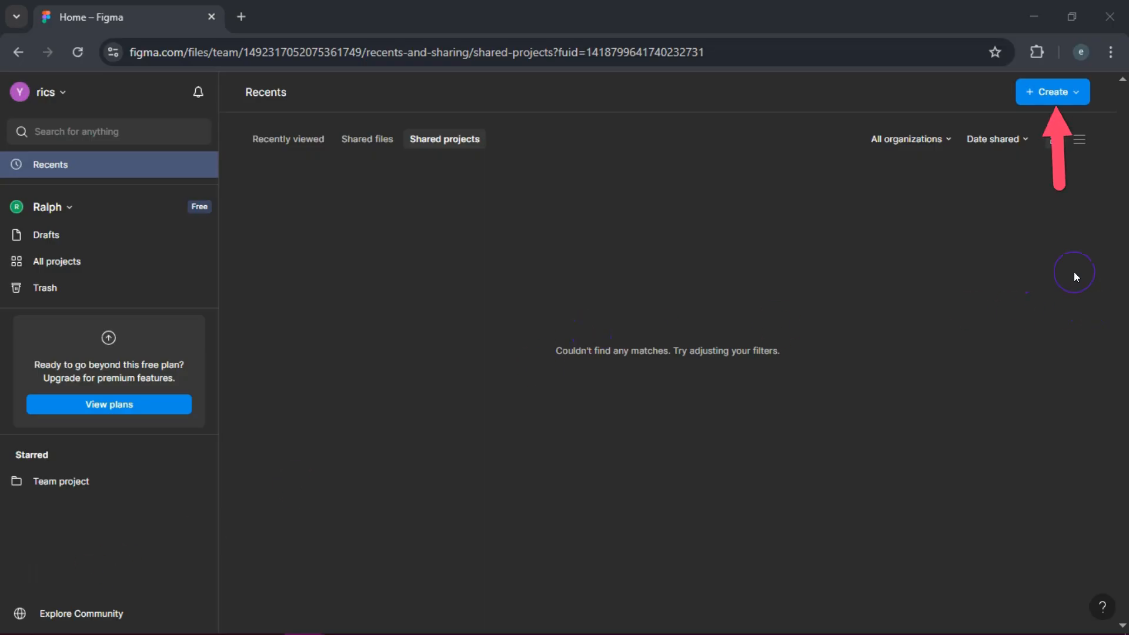
Step: Create a new design file and add a MacBook Pro 16" frame to the canvas
click(1062, 89)
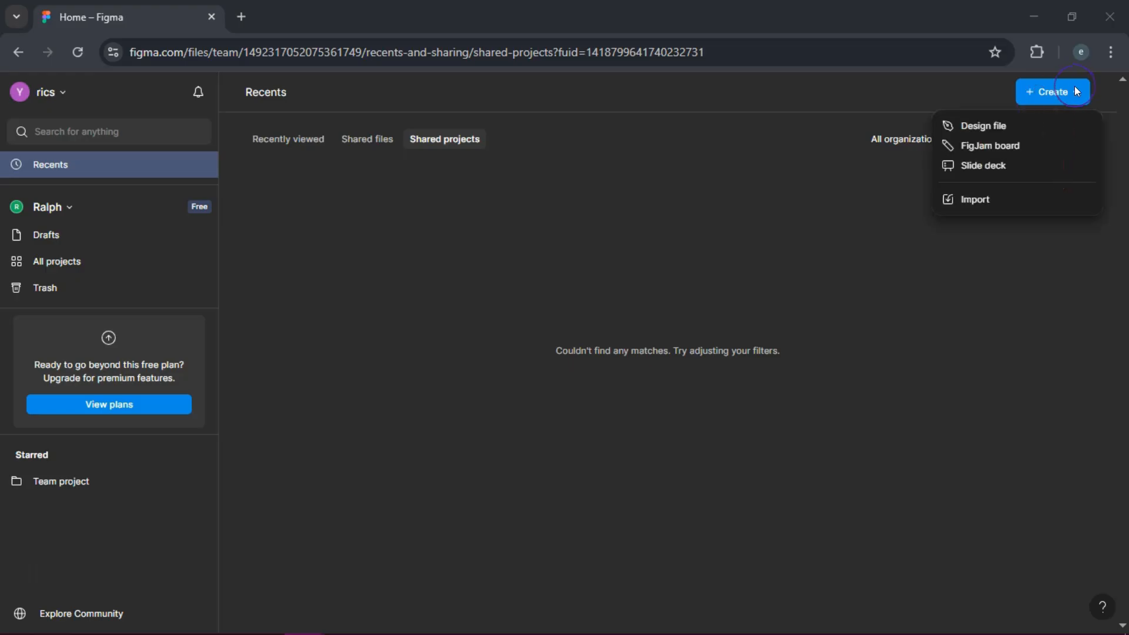
click(1008, 126)
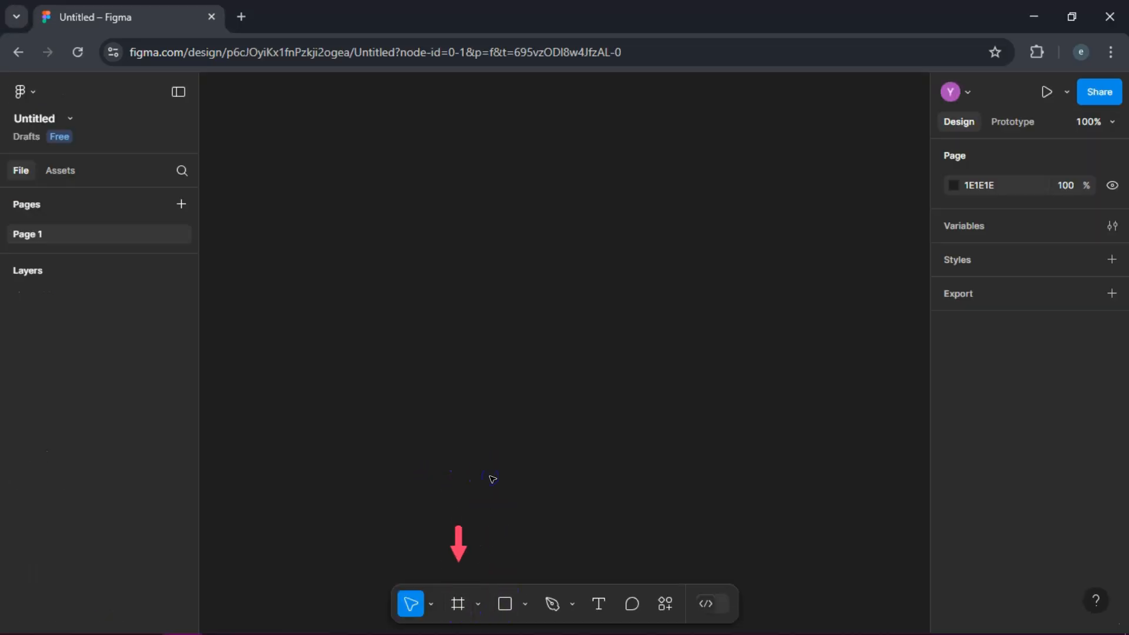
click(459, 604)
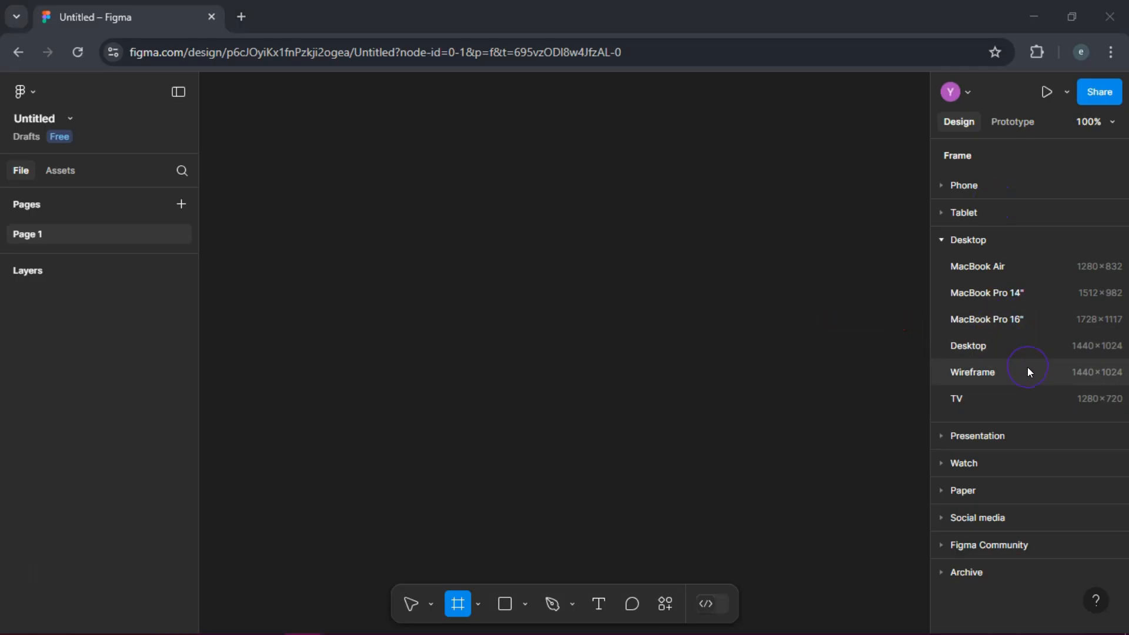
click(1002, 317)
click(605, 493)
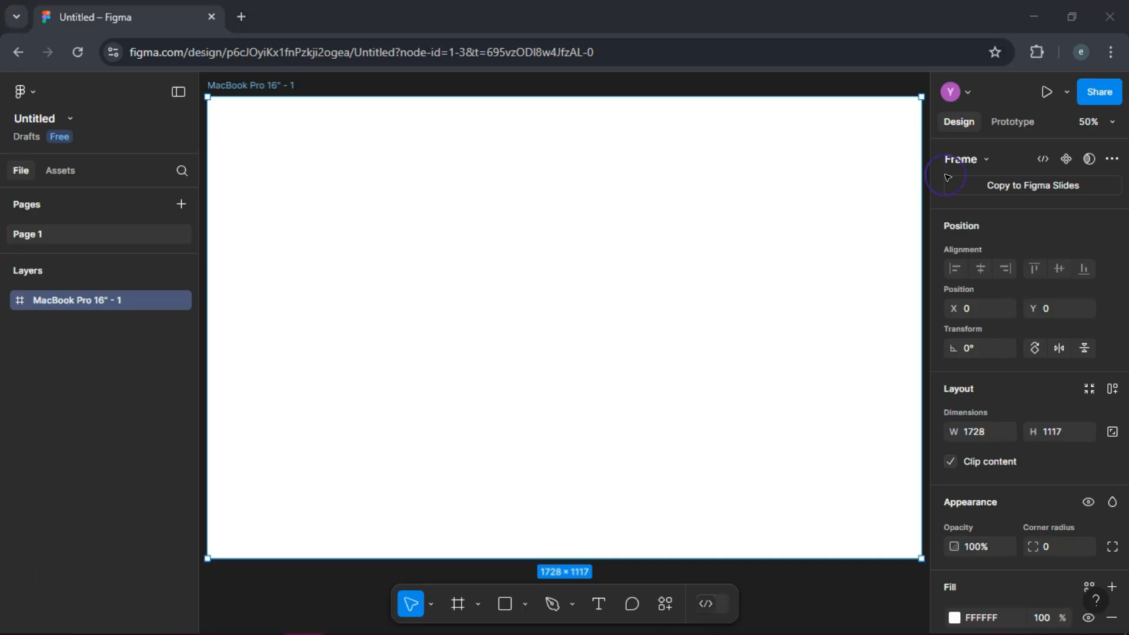
Step: Move the MacBook Pro 16" frame up and to the left on the canvas, to about X -292, Y -540
click(1111, 123)
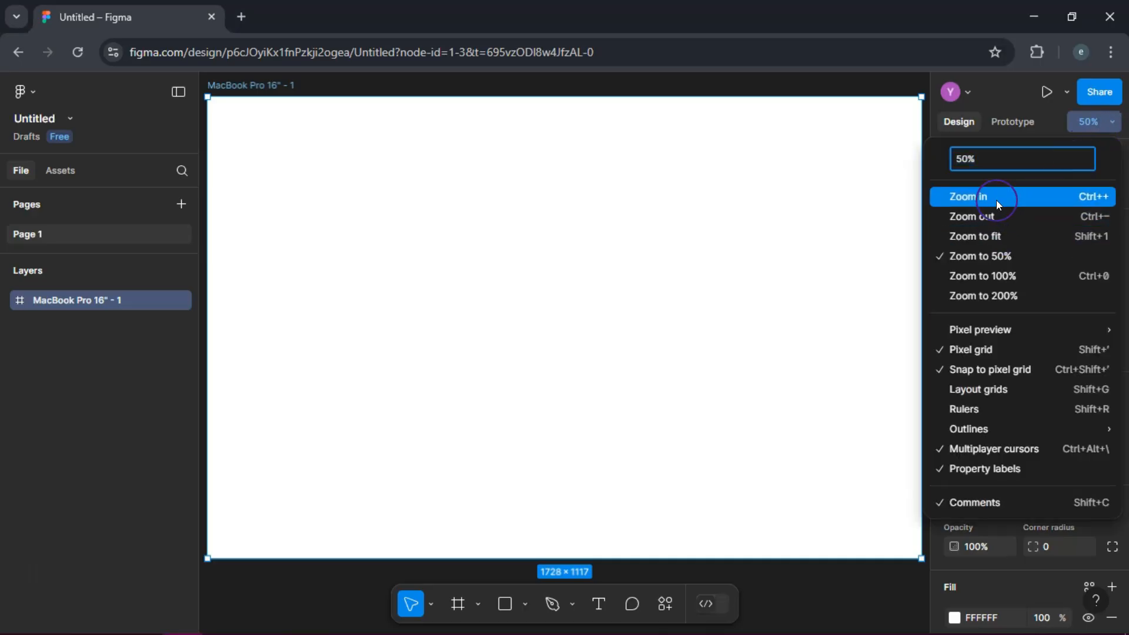
click(998, 218)
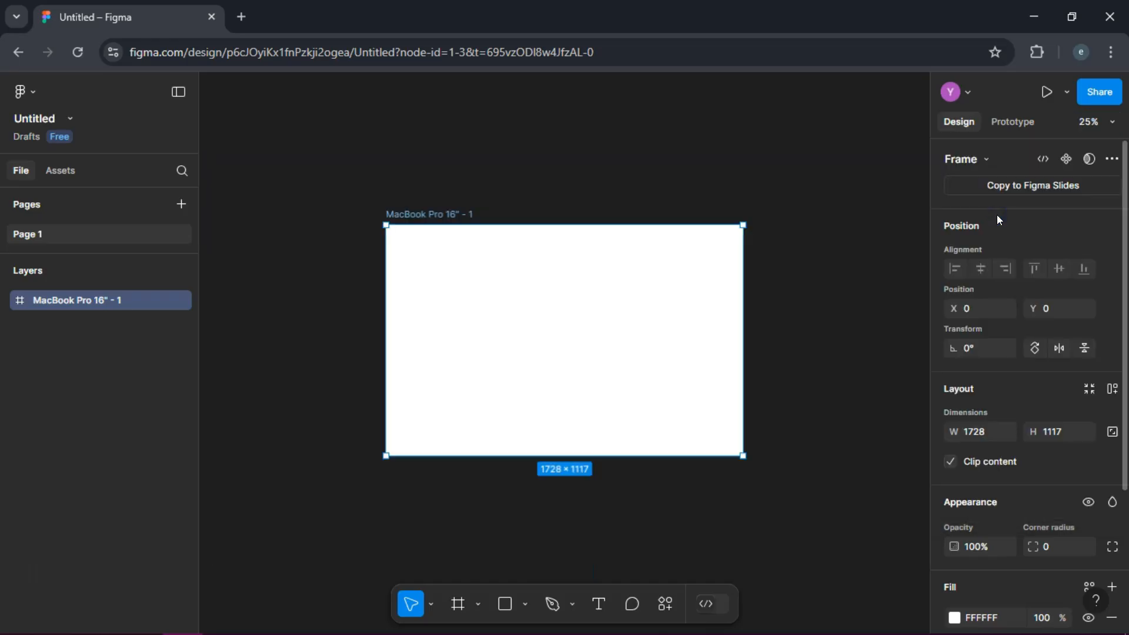
drag(585, 363, 524, 249)
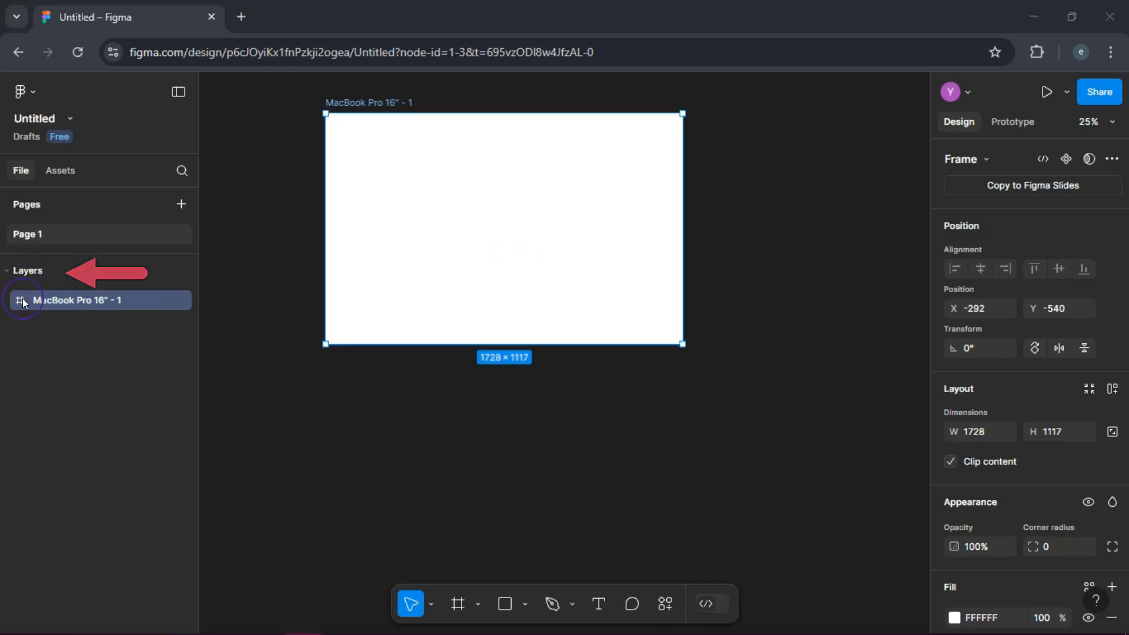
Step: Rename the frame as Screen 1 - Strawberry Shake
double_click(83, 300)
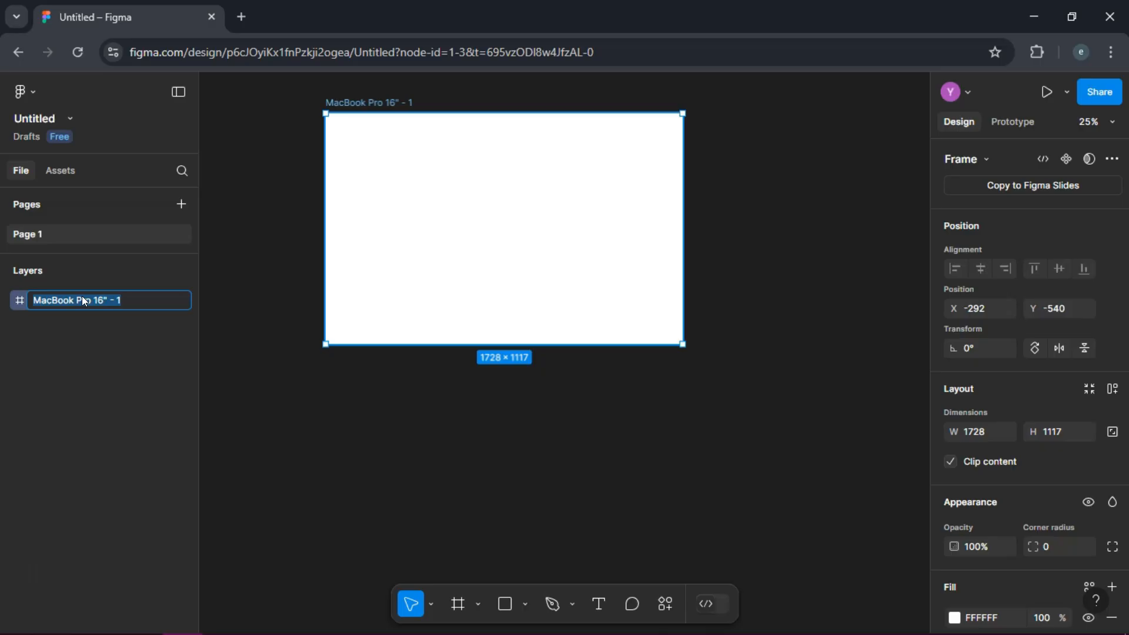
text(Screen 1 - Strawberry Shake)
click(518, 544)
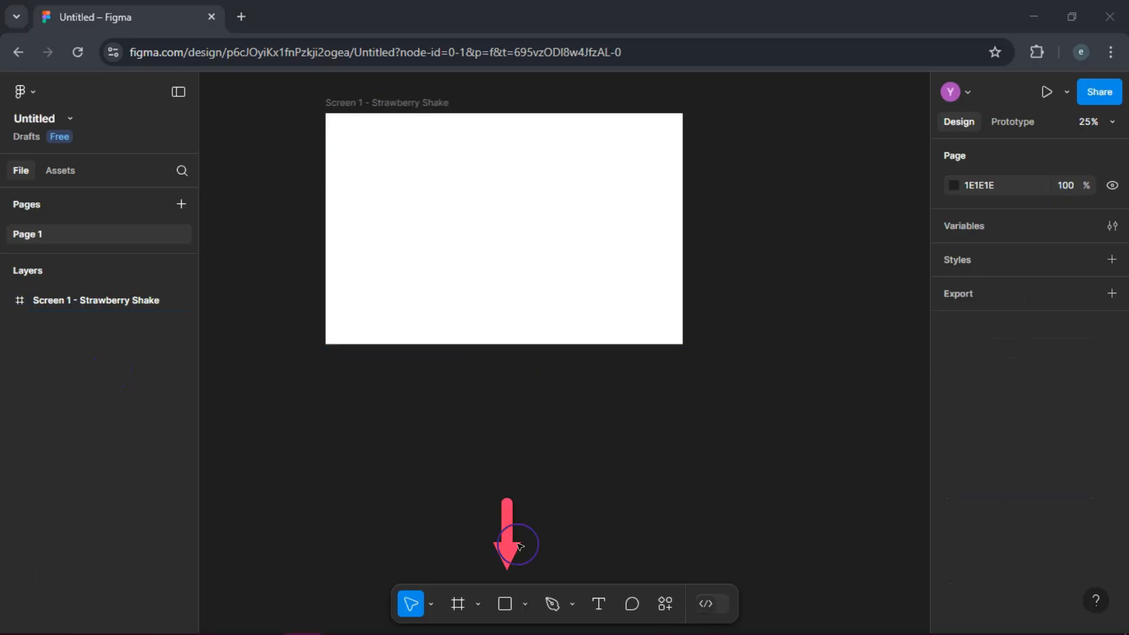
Step: Draw an ellipse of about 2300 × 1760 inside the Strawberry Shake frame, positioned so that it covers the whole frame
click(528, 604)
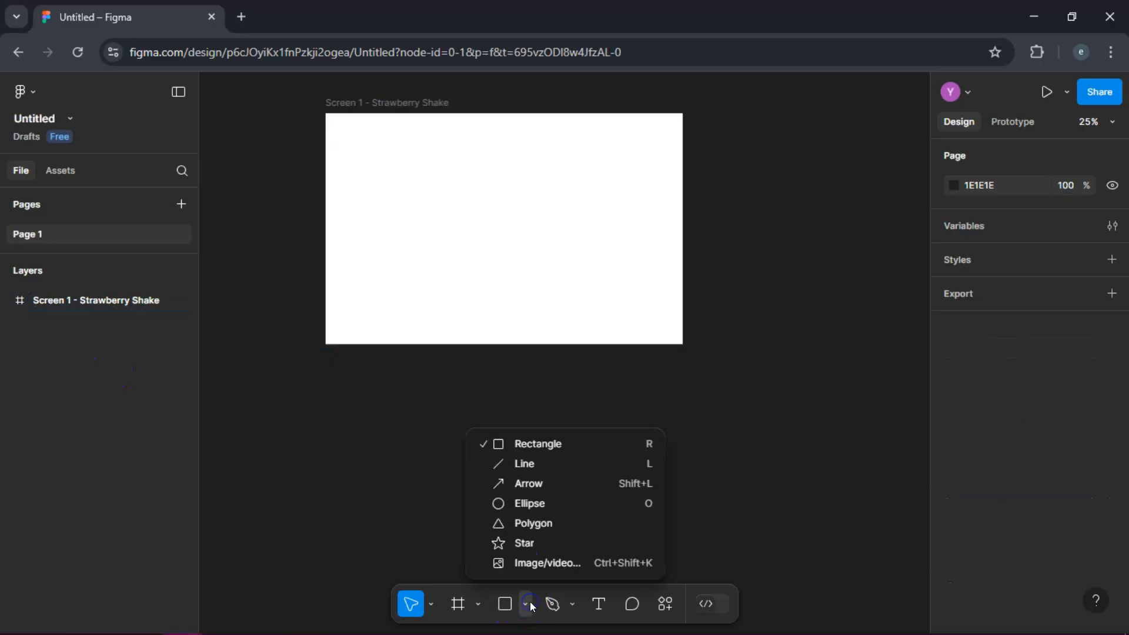
click(539, 503)
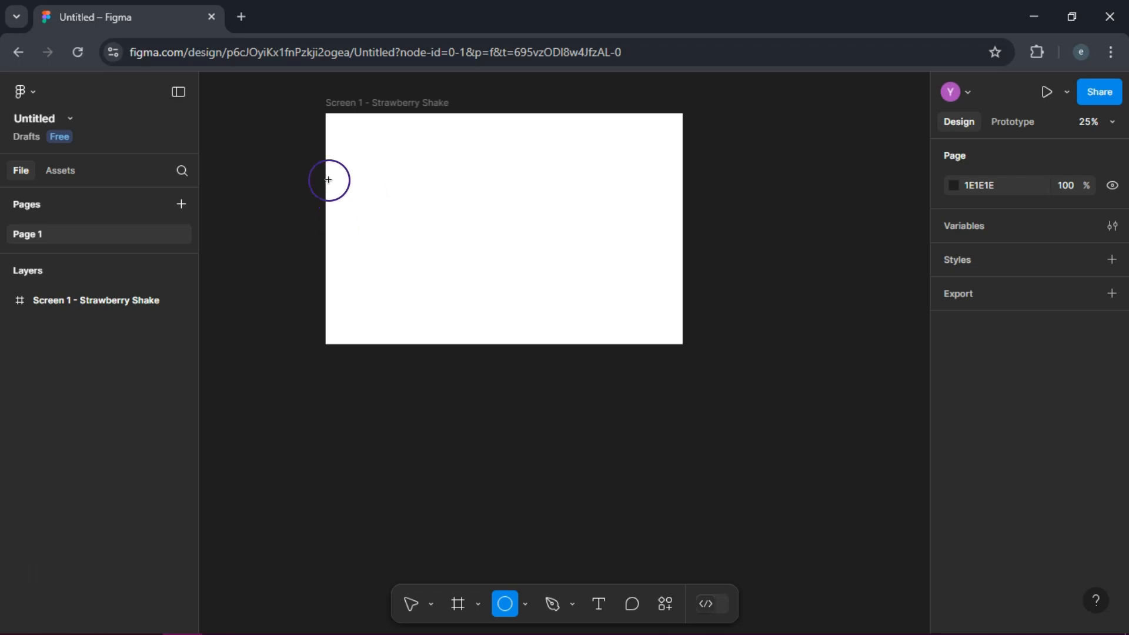
click(376, 102)
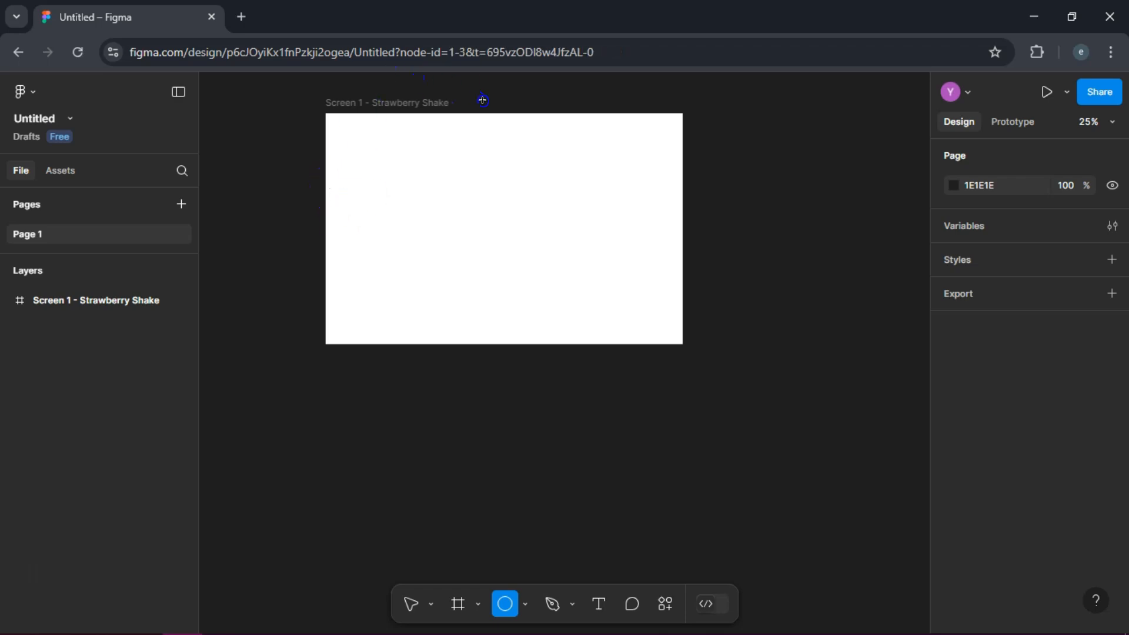
drag(345, 198, 674, 483)
drag(496, 270, 488, 210)
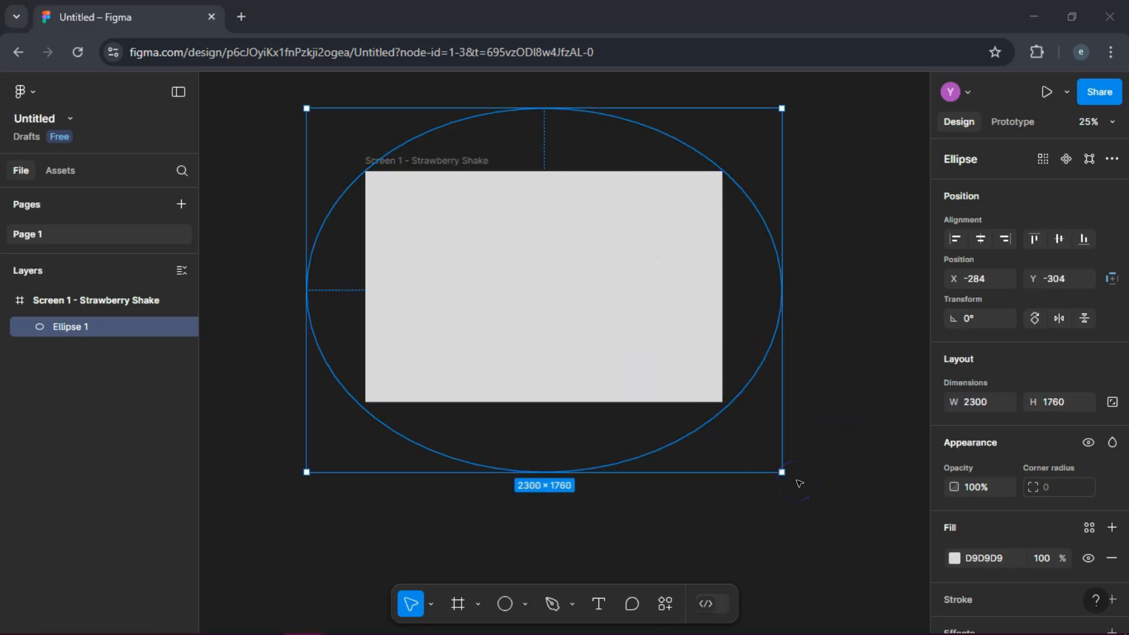
Step: Change the ellipse's fill from a solid colour to a radial gradient
click(960, 558)
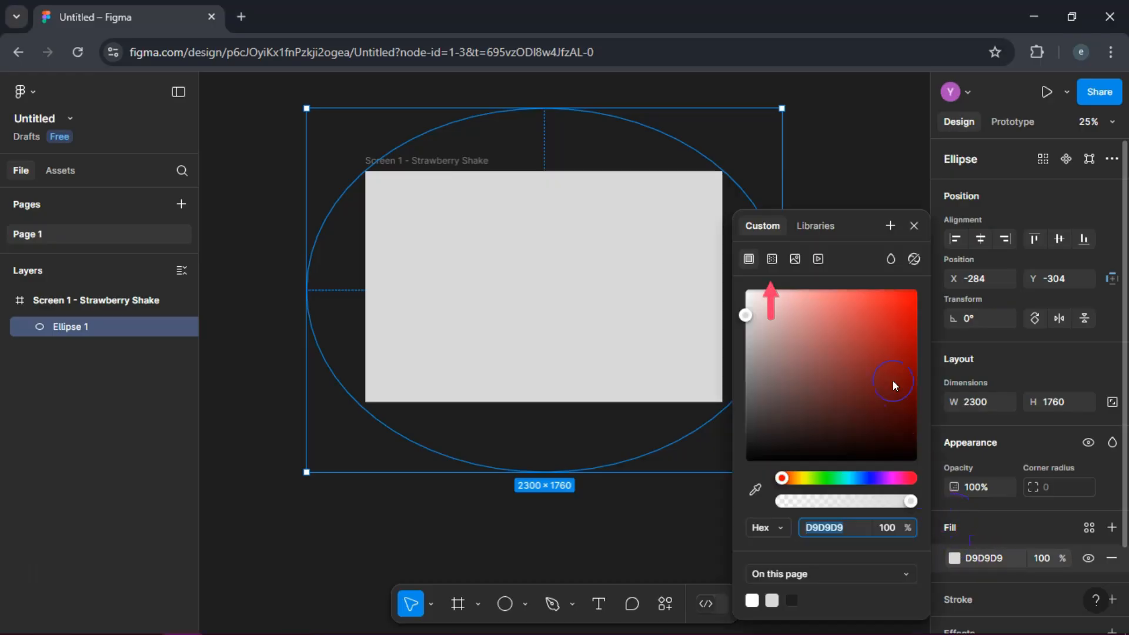
click(771, 259)
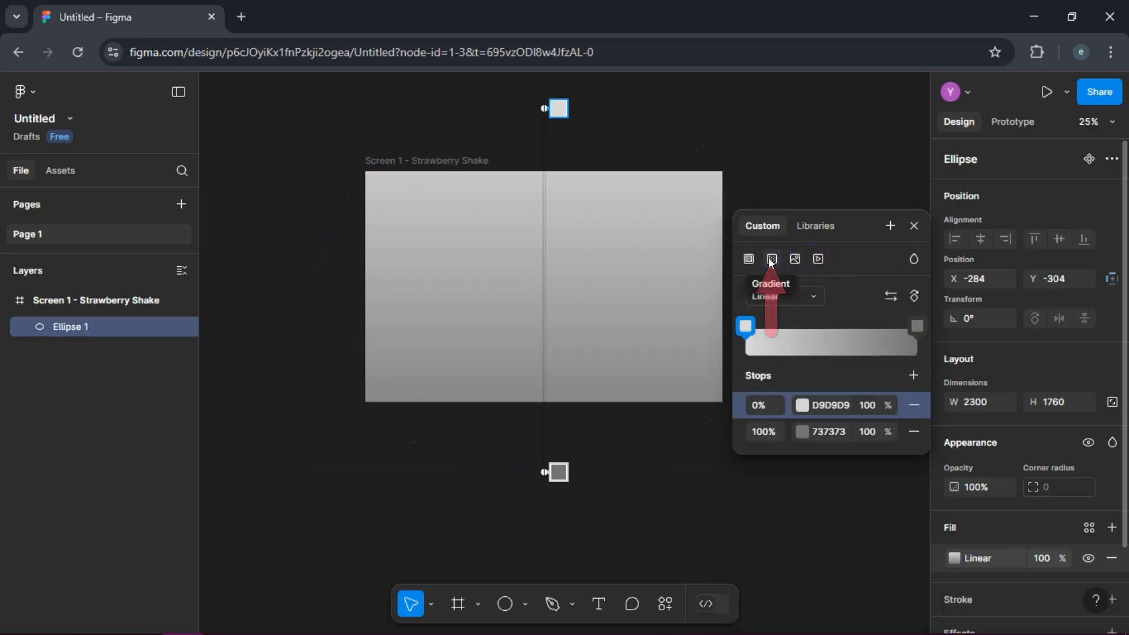
click(812, 295)
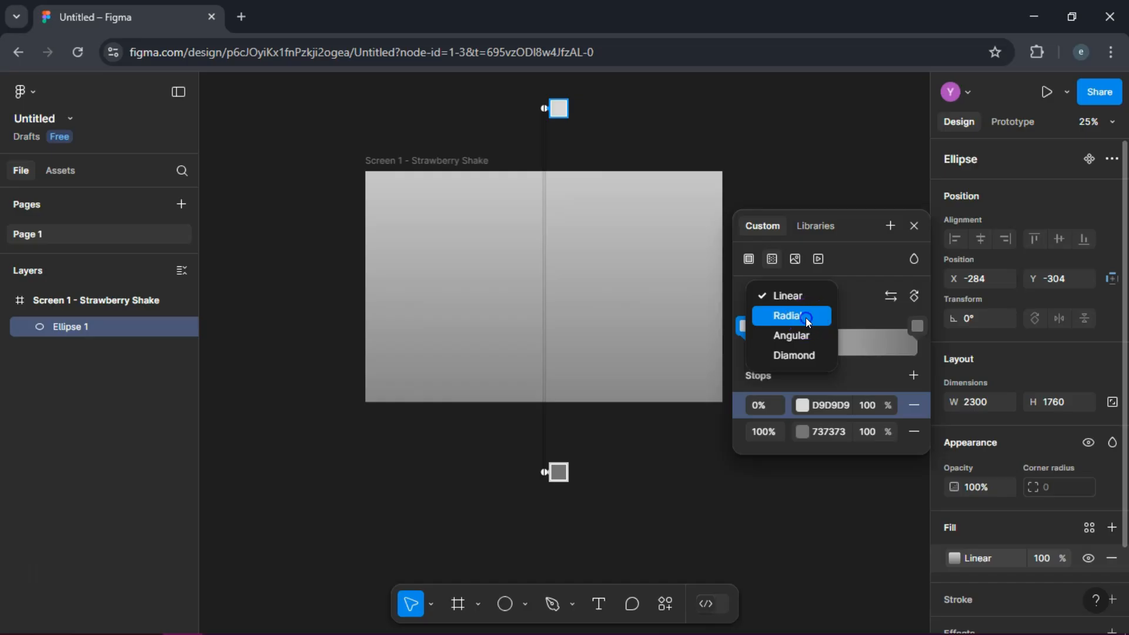
click(807, 317)
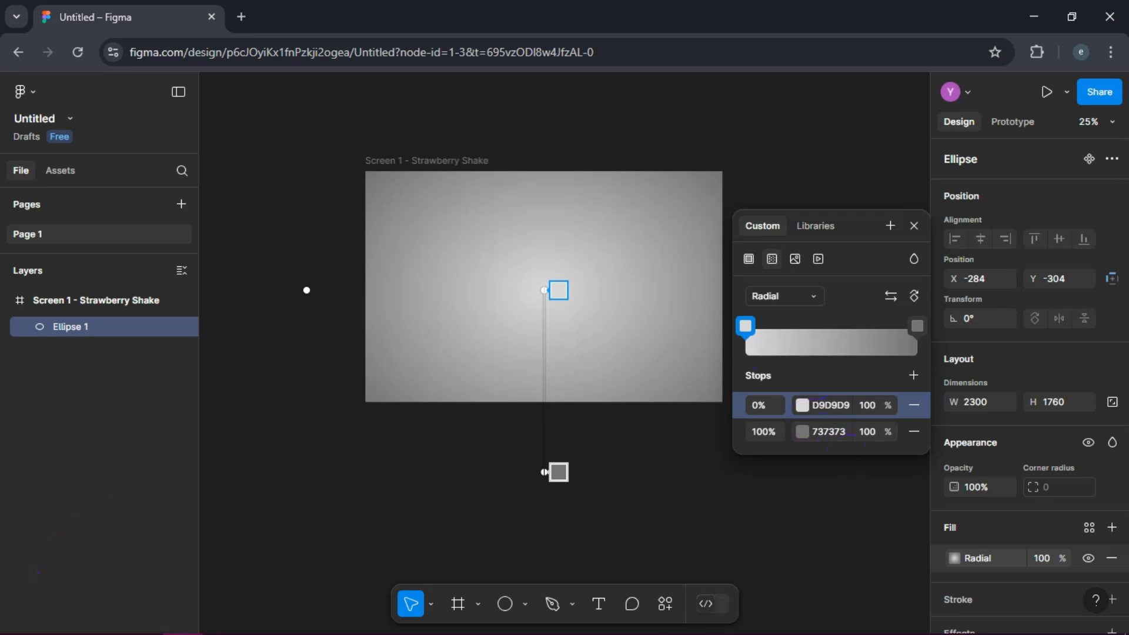
Step: Set the gradient's 0% stop to the dark red A61C1C
click(802, 405)
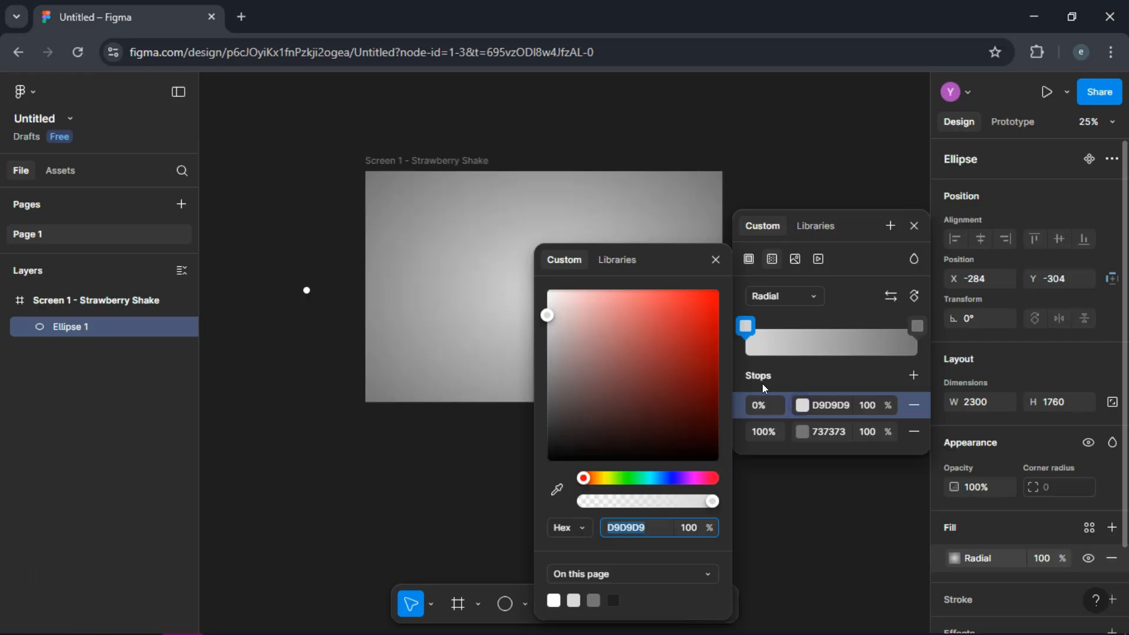
click(686, 337)
click(677, 354)
click(691, 356)
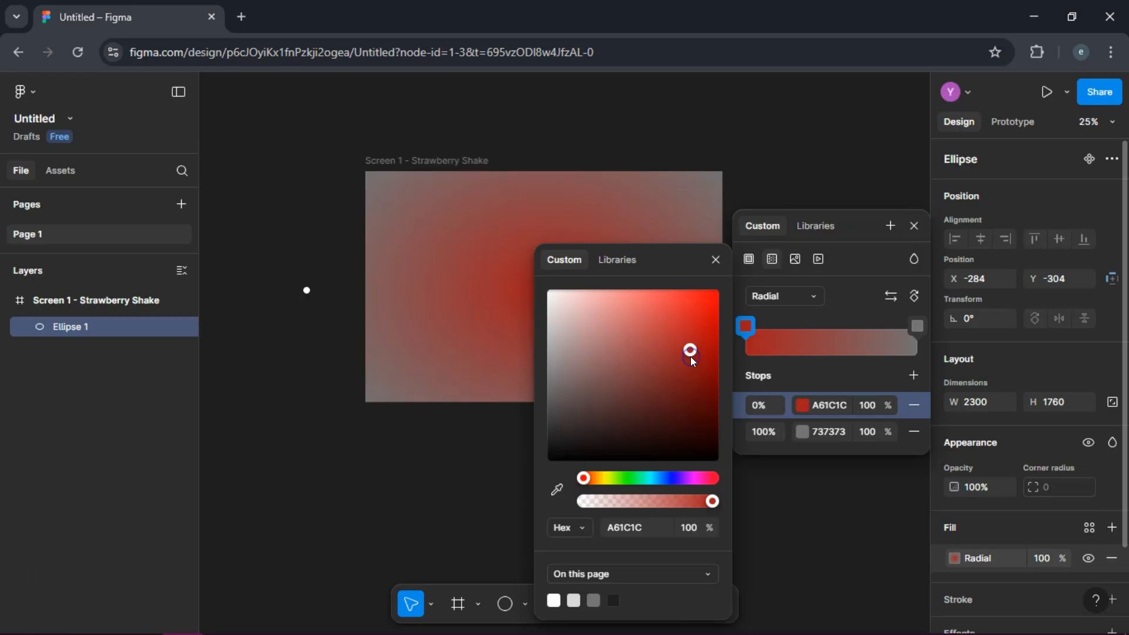
Step: Set the gradient's 100% stop to the muted red A85E5E and finish editing the fill
click(763, 432)
click(679, 317)
click(615, 298)
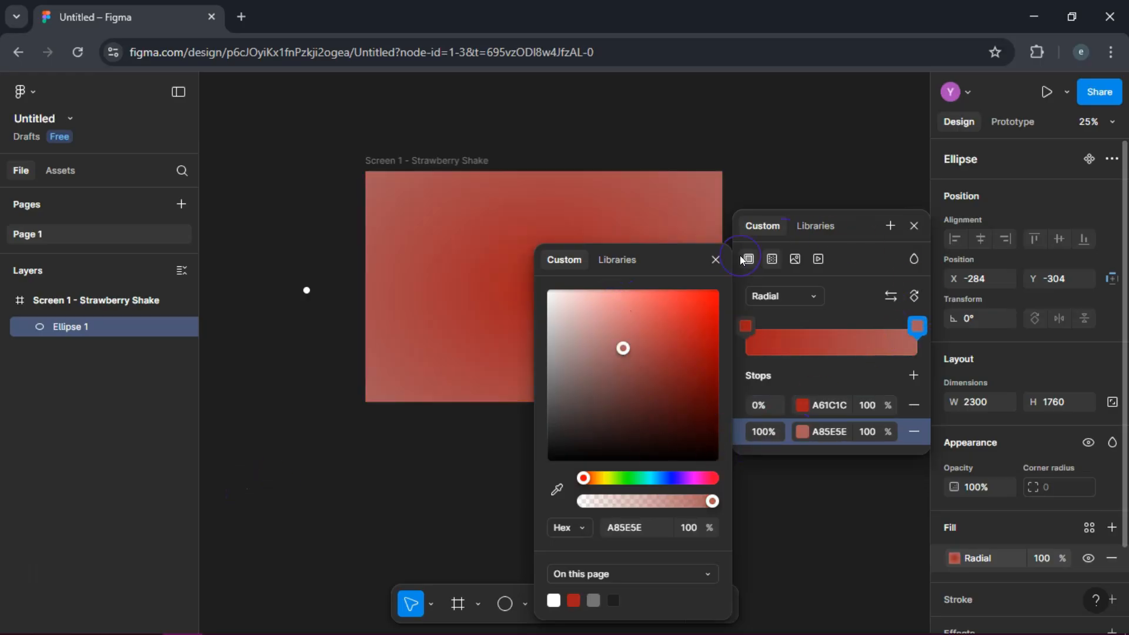
click(716, 259)
click(180, 561)
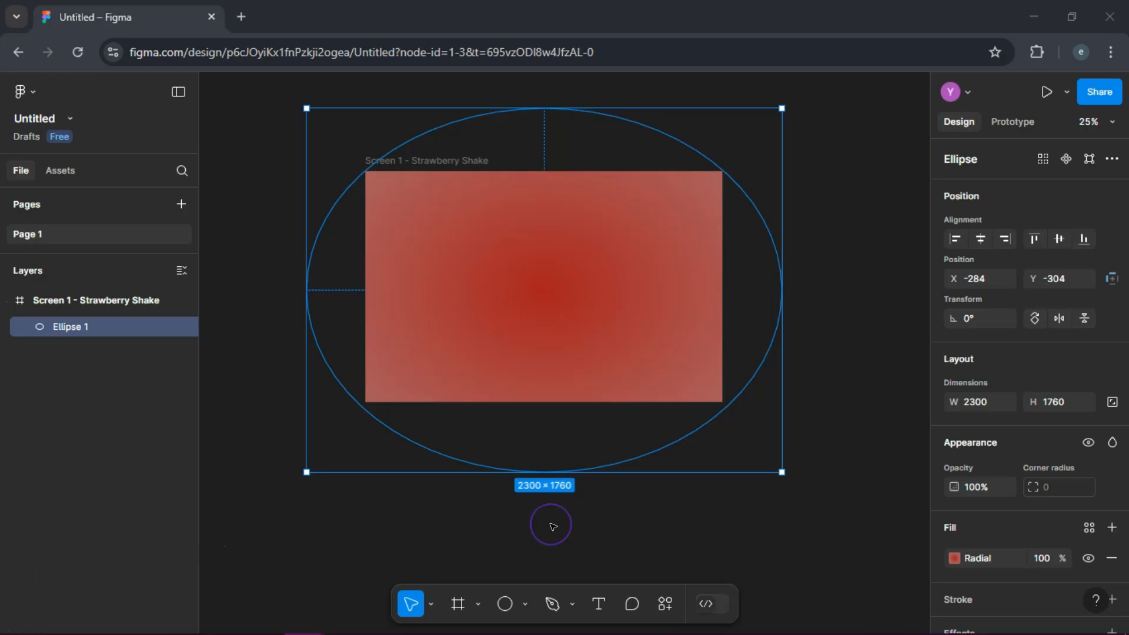
Step: Draw a rectangle of about 744 × 760 over the background and position it in the middle of the frame
click(526, 605)
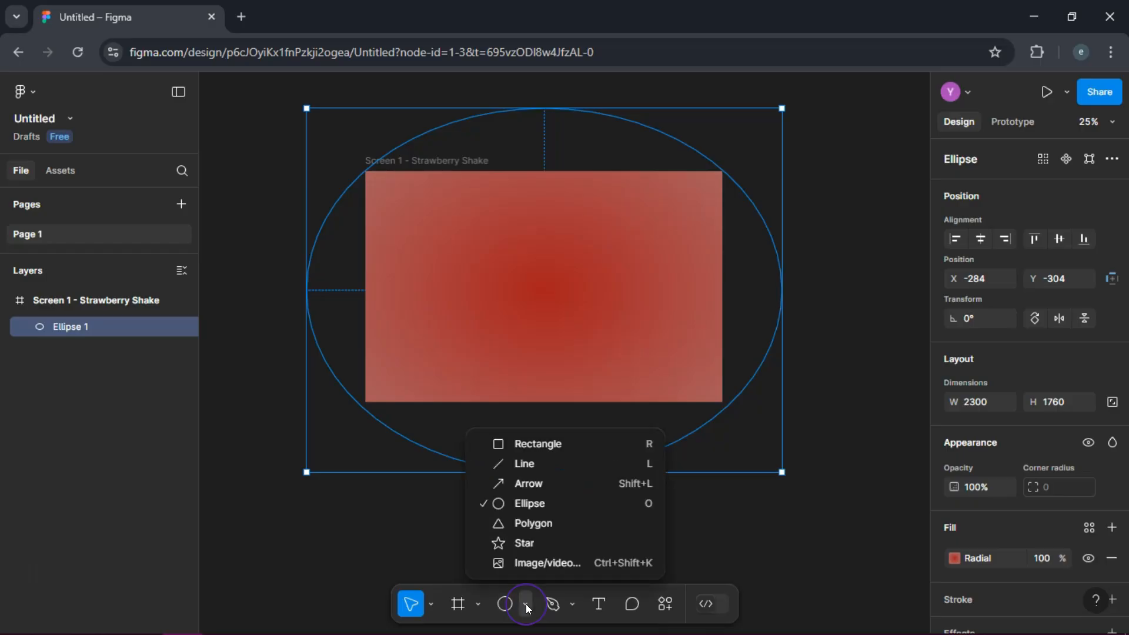
click(525, 450)
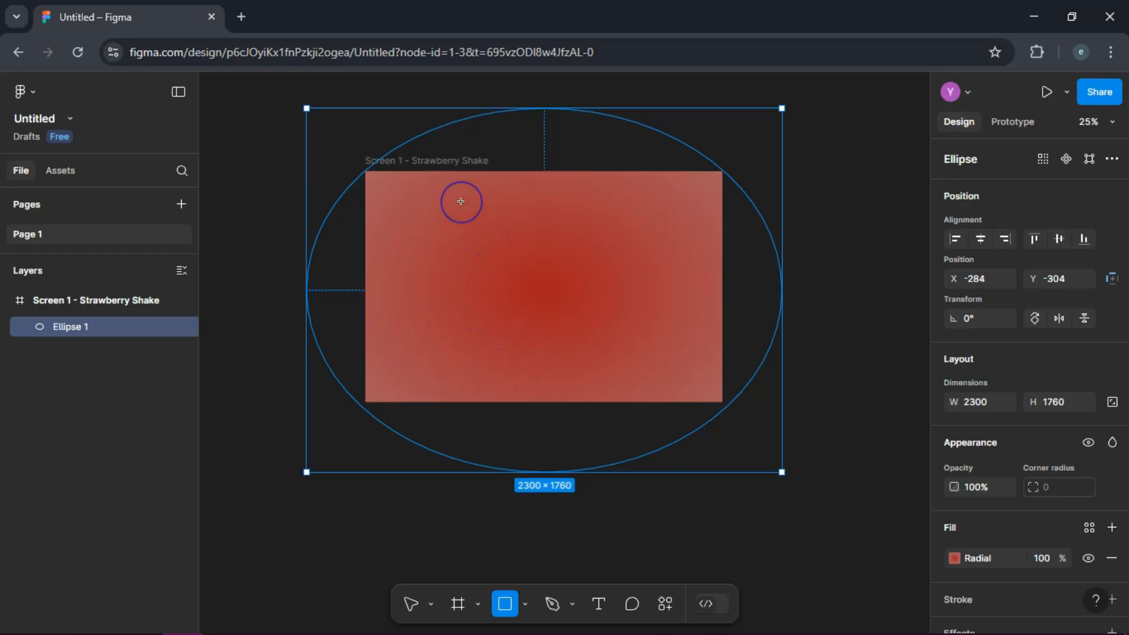
mouse_move(465, 214)
mouse_down()
mouse_move(608, 305)
mouse_move(618, 371)
mouse_up()
drag(554, 298, 557, 287)
Step: Replace the rectangle's solid fill with the strawberry shake image uploaded from the computer
click(959, 557)
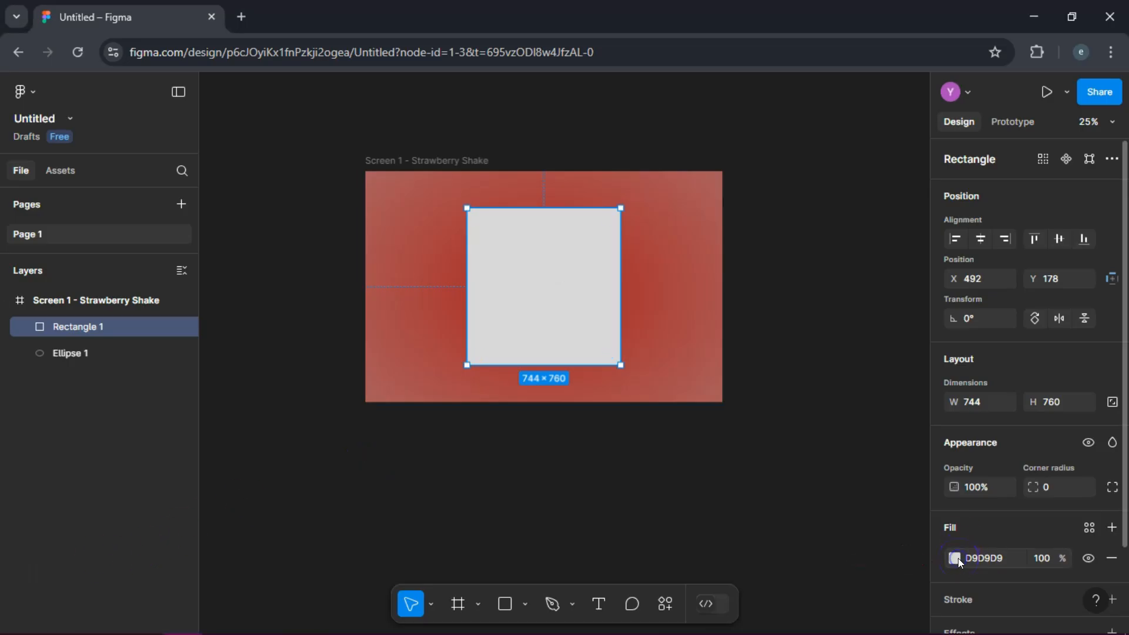
click(805, 262)
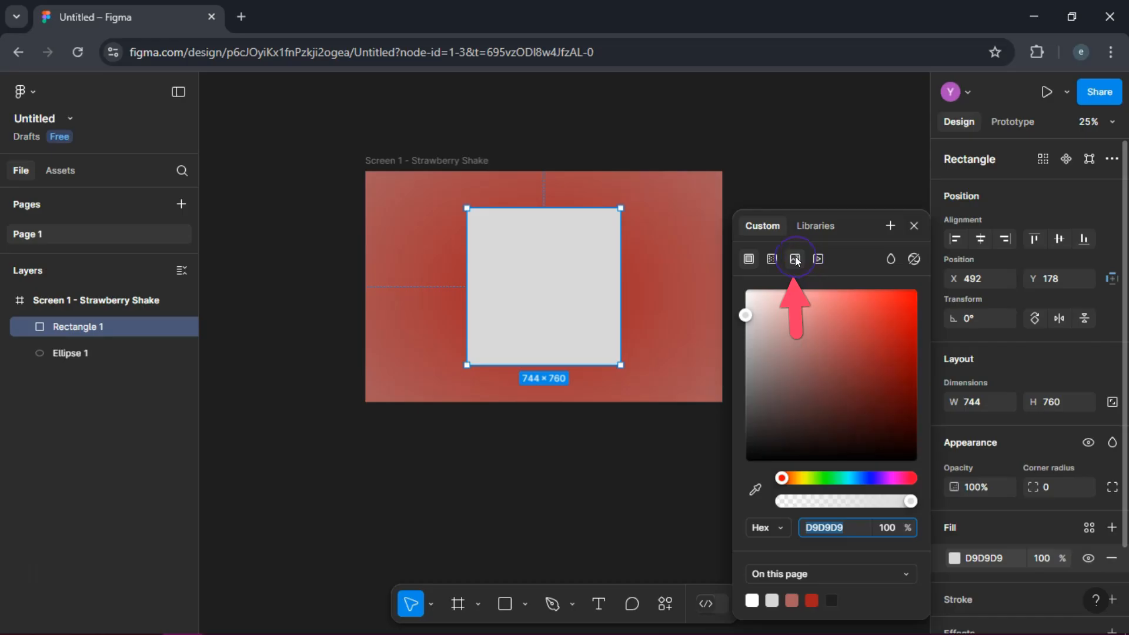
click(795, 258)
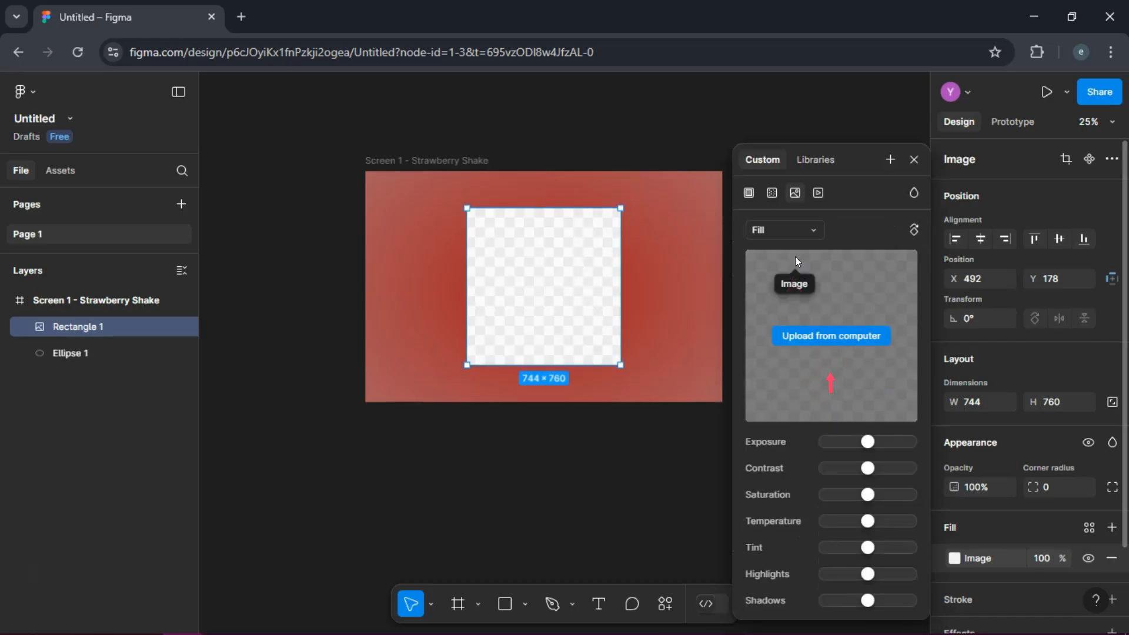
click(830, 338)
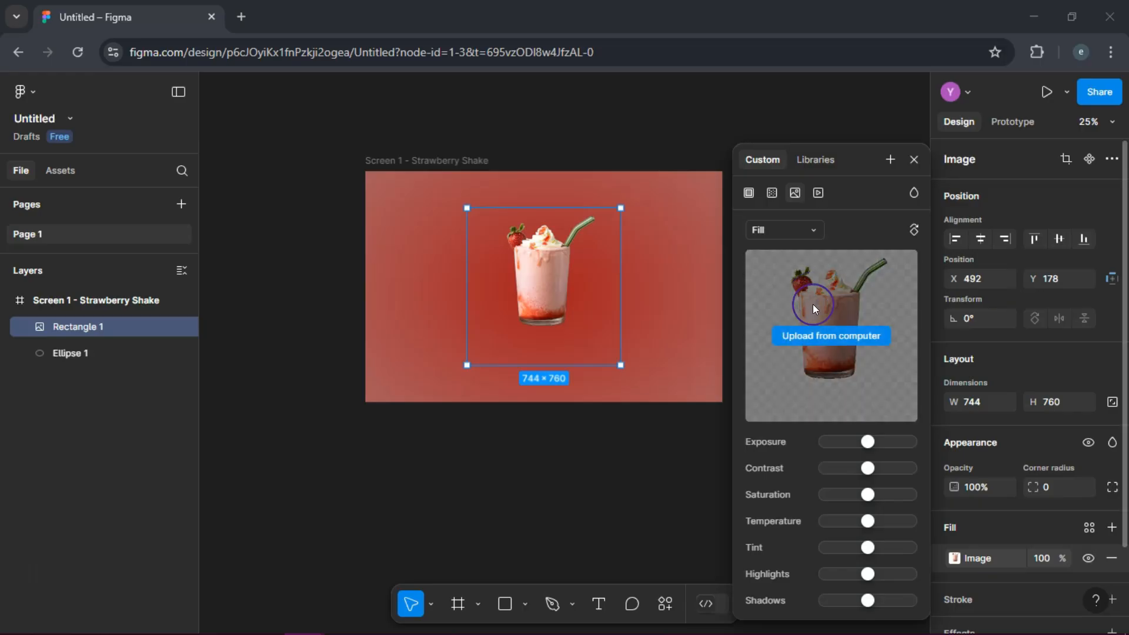
click(915, 159)
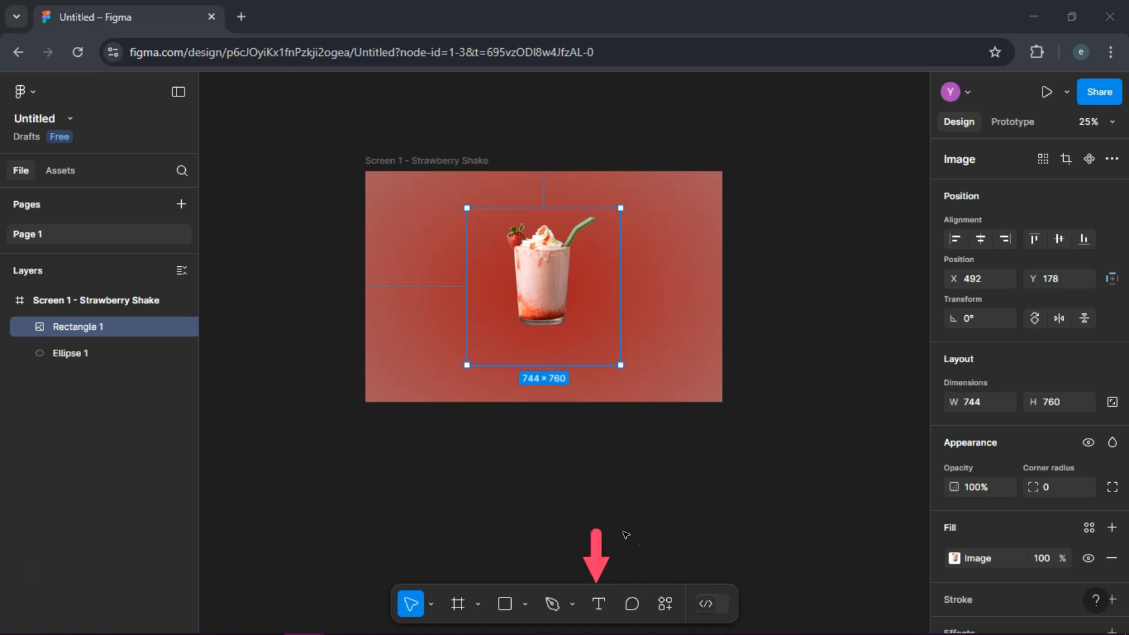
Step: Add a text box of about 676 × 140 across the shake glass reading Strawberry Shake
click(599, 604)
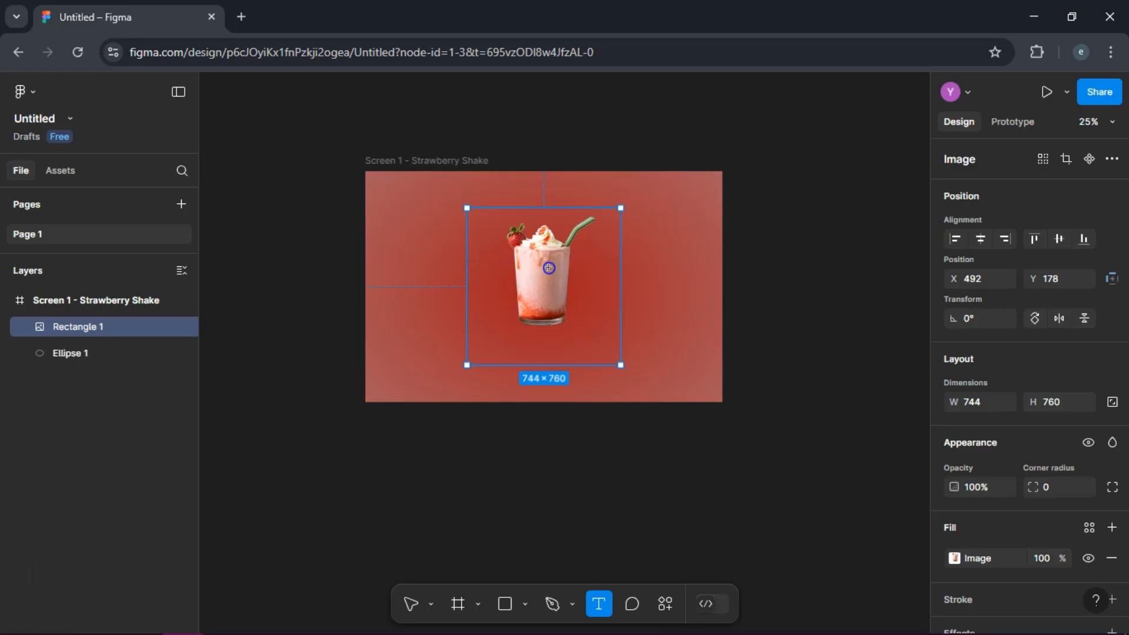
mouse_move(599, 268)
mouse_down()
mouse_move(615, 270)
mouse_move(613, 295)
mouse_up()
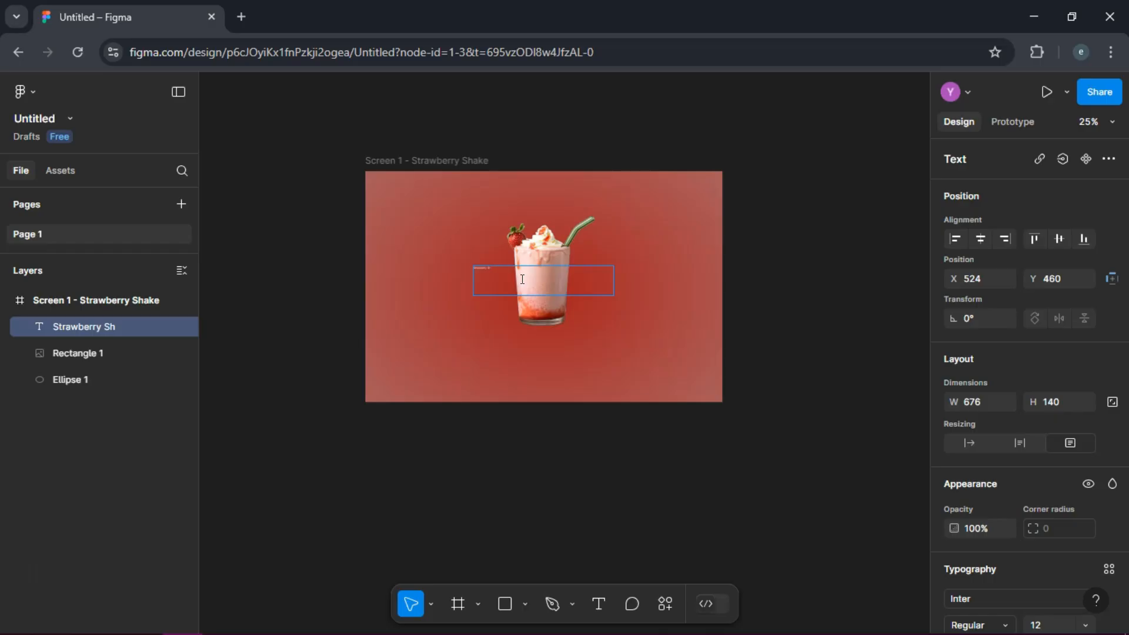
click(506, 267)
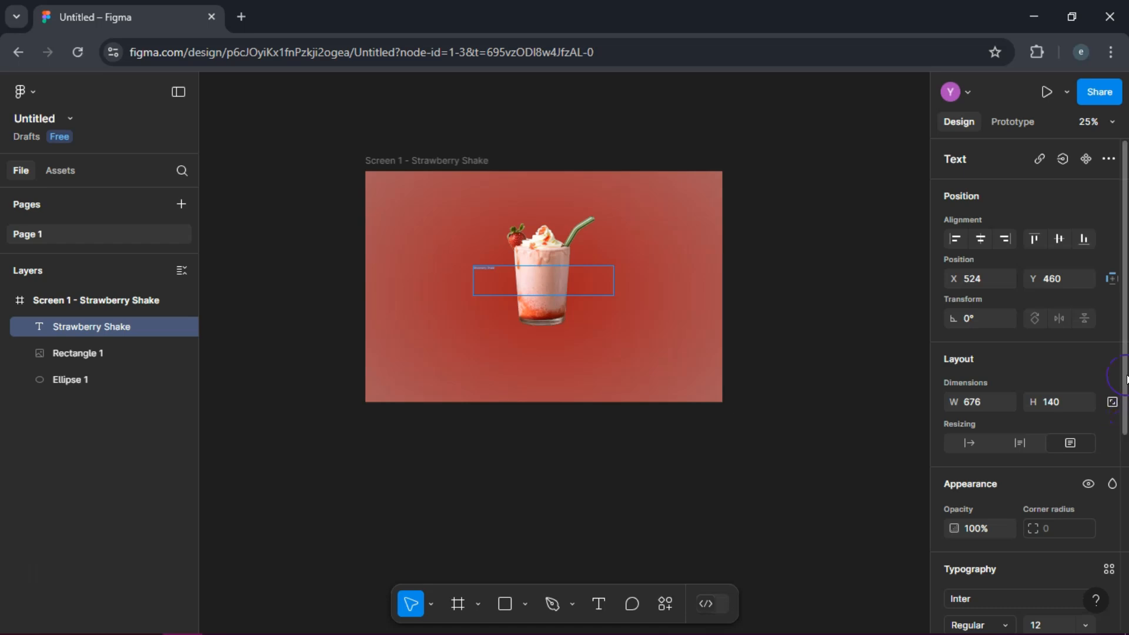
Step: Set the font size of the Strawberry Shake text to 96
drag(1125, 374, 1126, 488)
click(1066, 442)
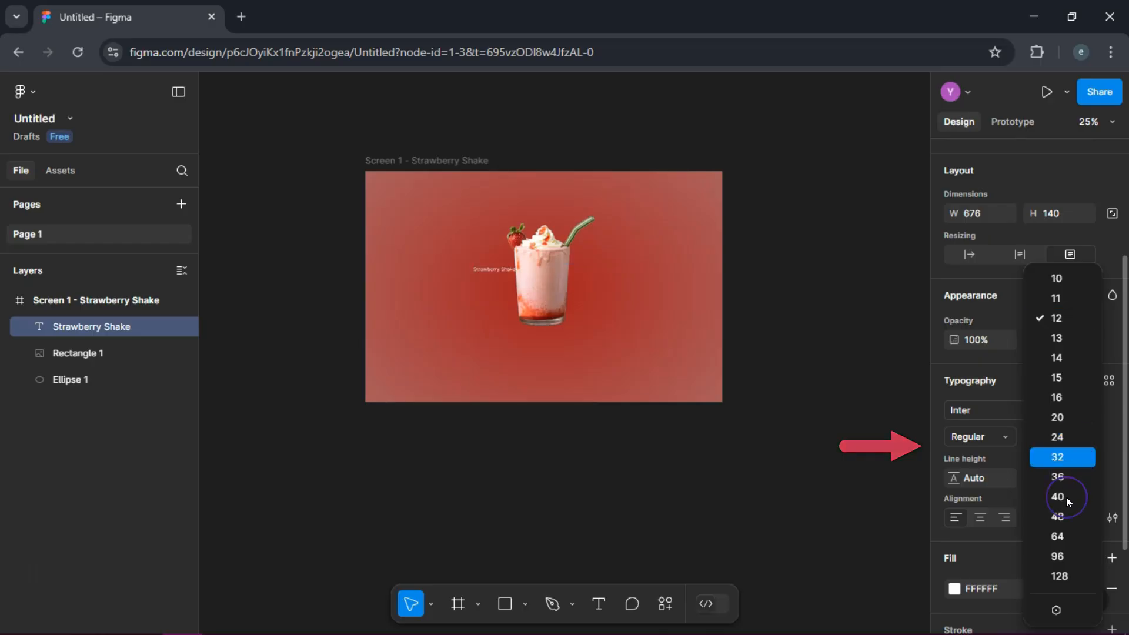
click(1064, 538)
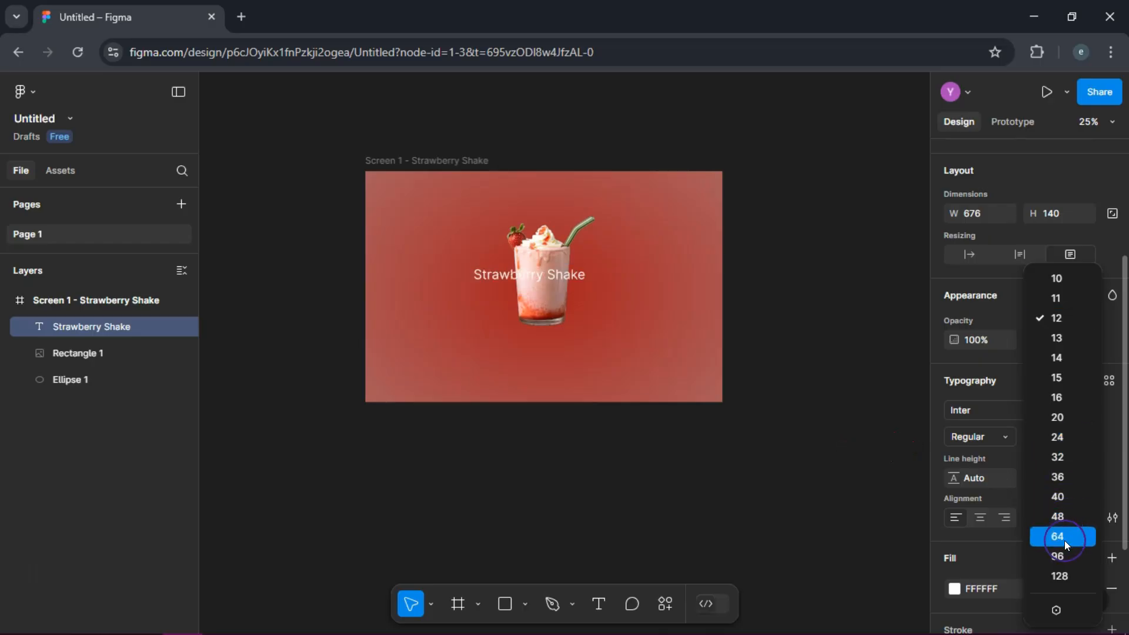
click(1066, 561)
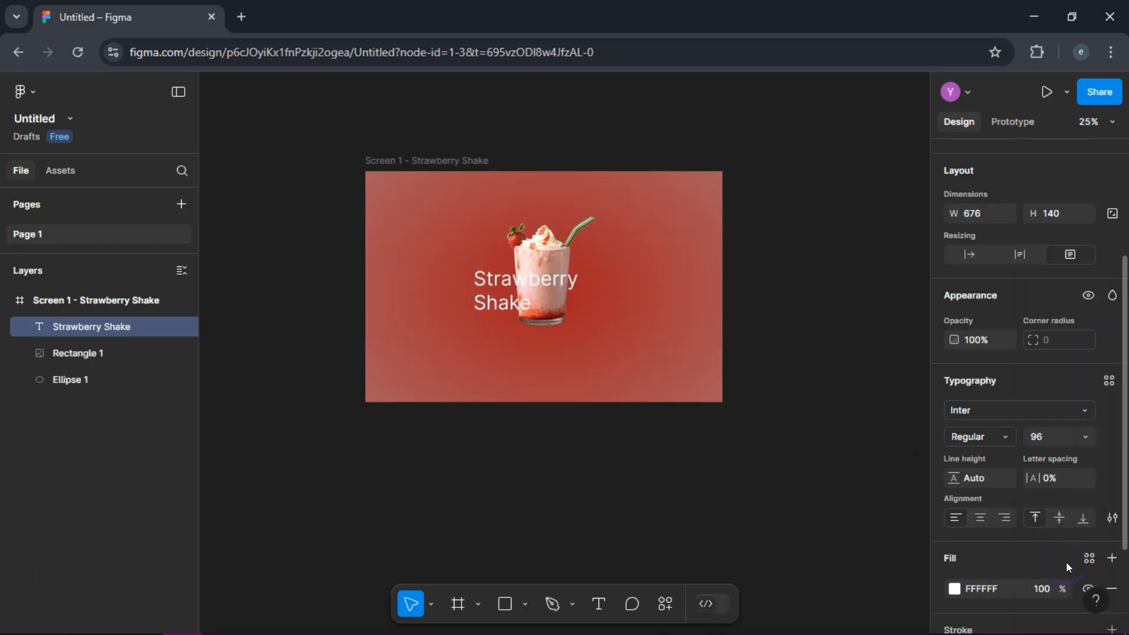
Step: Set the Strawberry Shake text to the Luckiest Guy font and centre-align it horizontally
click(1082, 410)
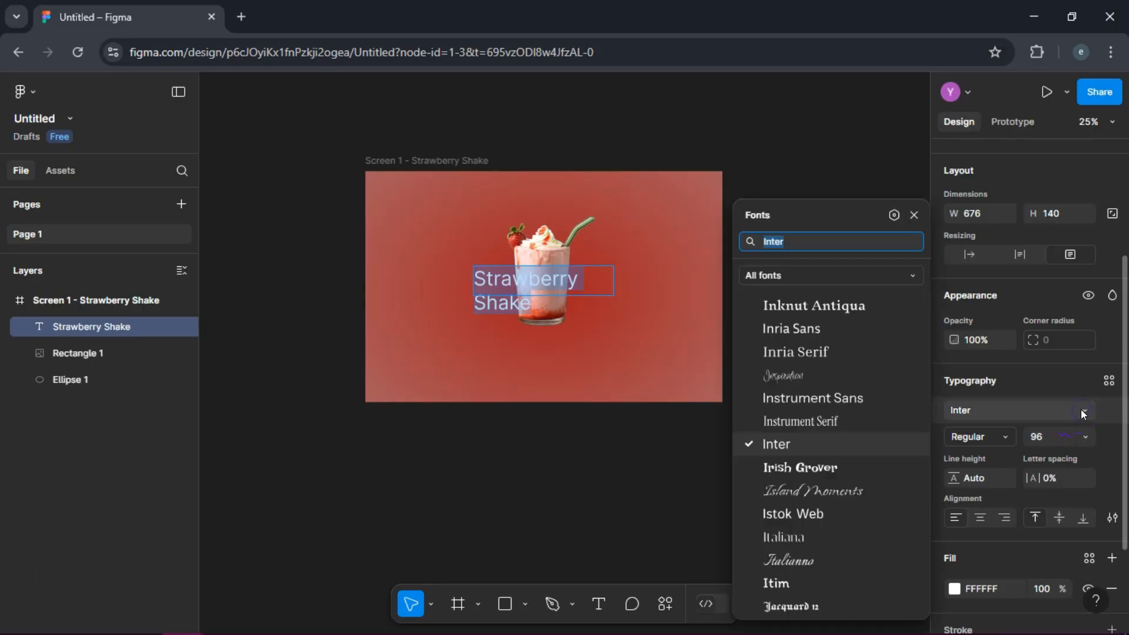
scroll(852, 411, down, 10)
click(837, 450)
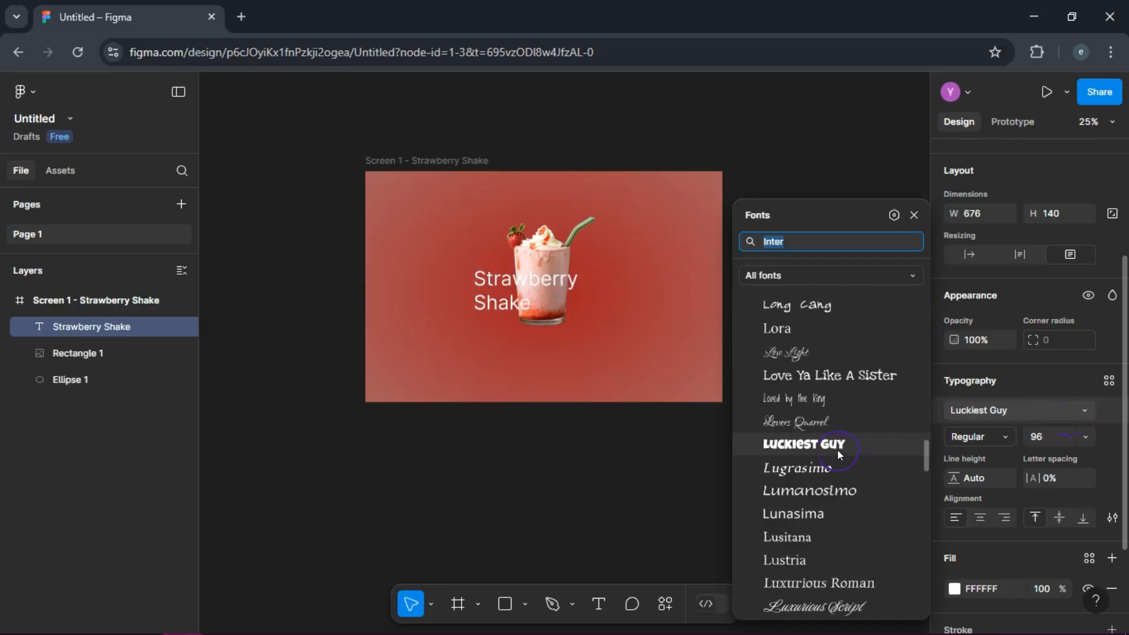
click(835, 442)
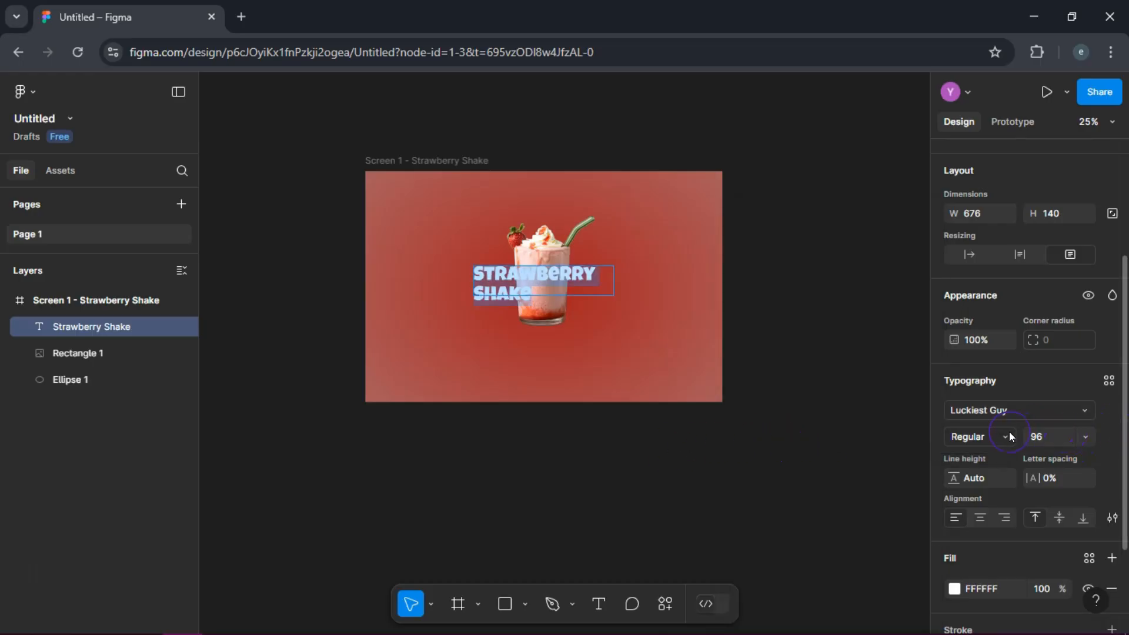
click(1007, 436)
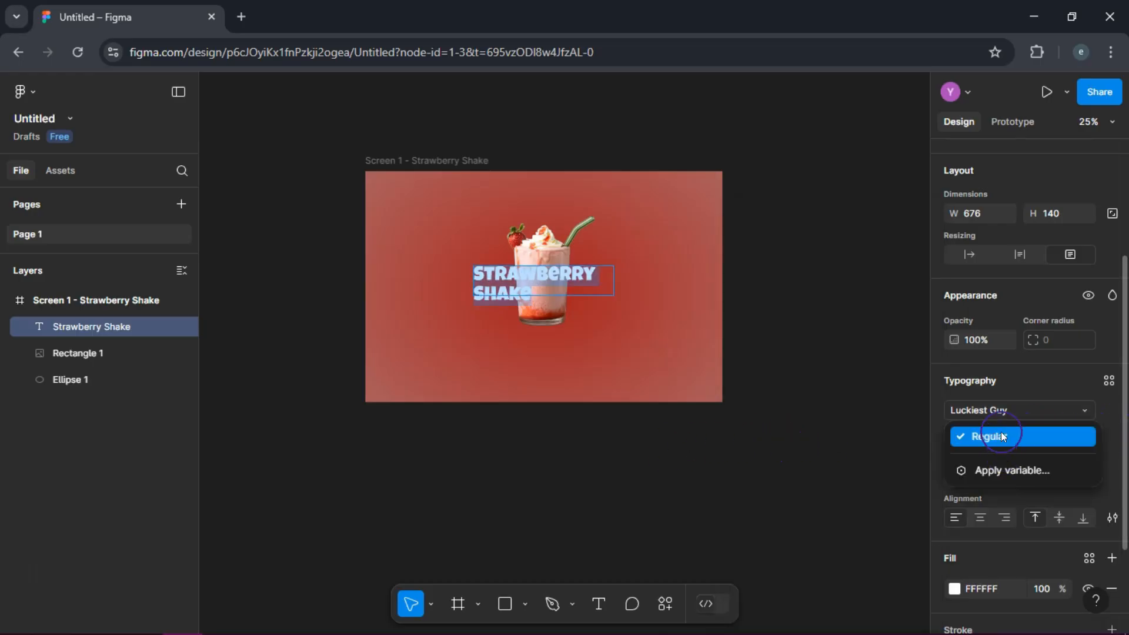
click(1028, 380)
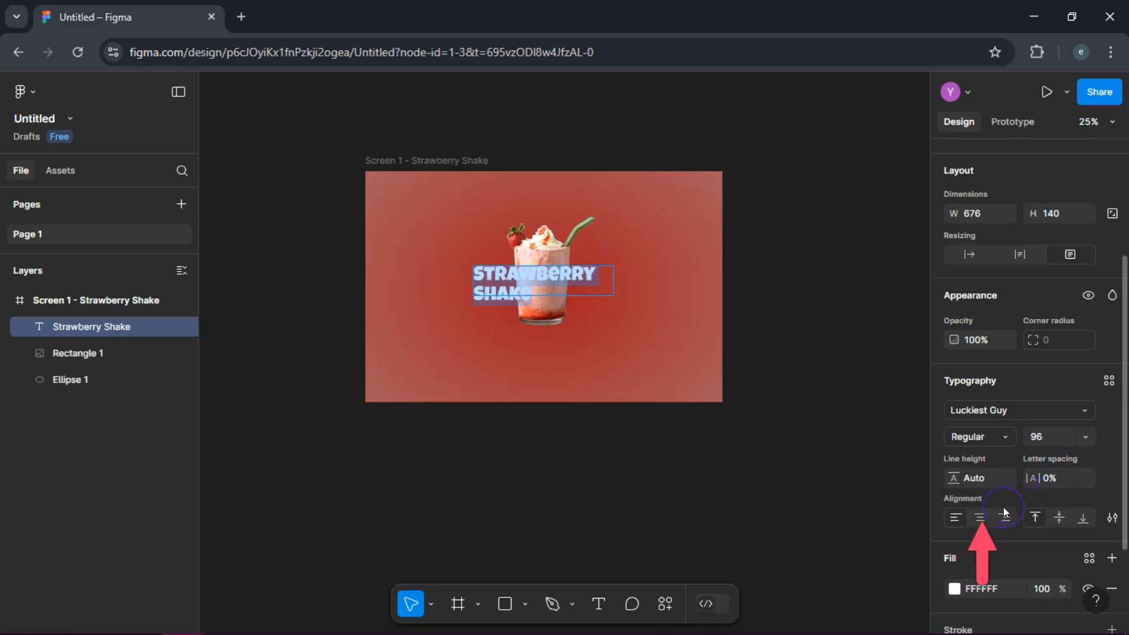
click(985, 516)
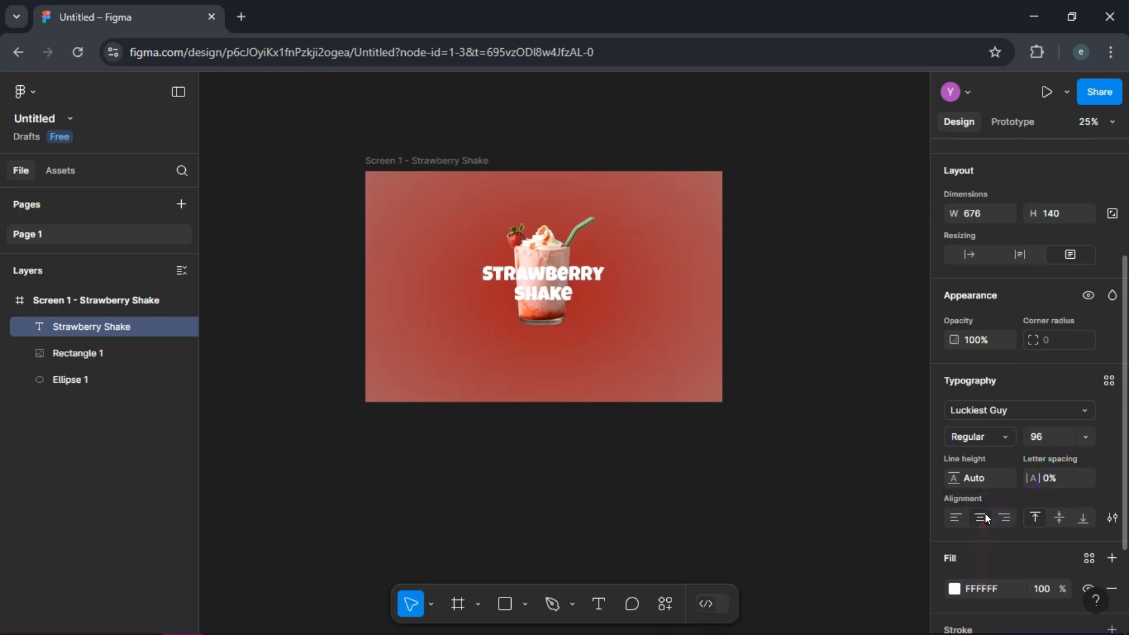
Step: Widen the Strawberry Shake text box to about 912 × 140 and centre it horizontally across the shake glass
drag(613, 275, 663, 274)
drag(569, 287, 545, 292)
click(628, 332)
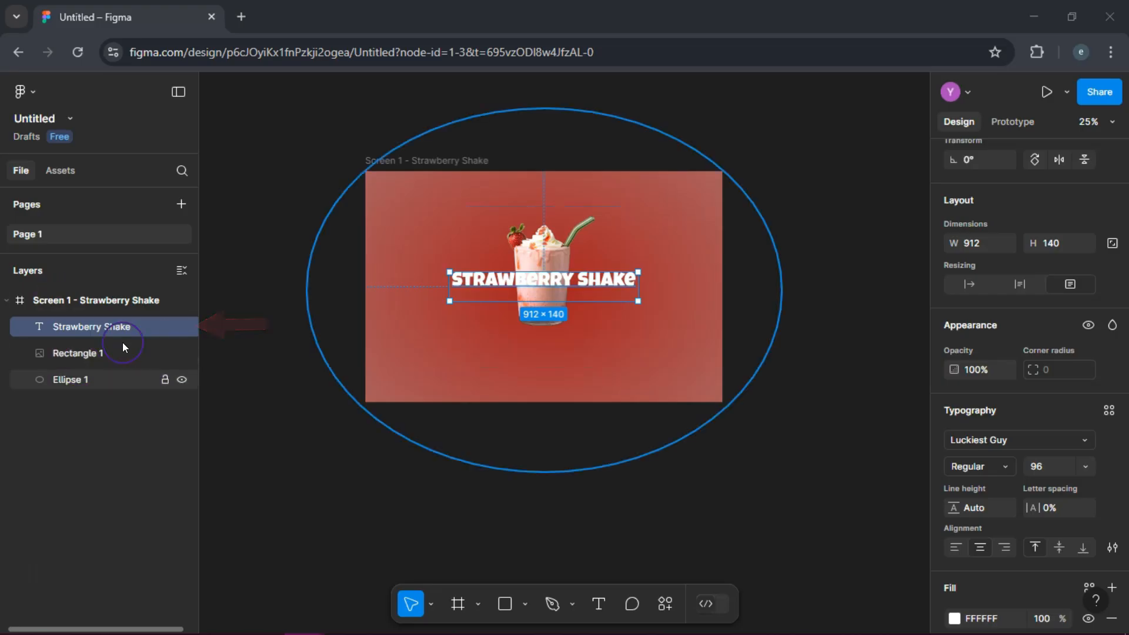
Step: Move the Strawberry Shake text layer below Rectangle 1 so the title sits behind the glass
click(87, 330)
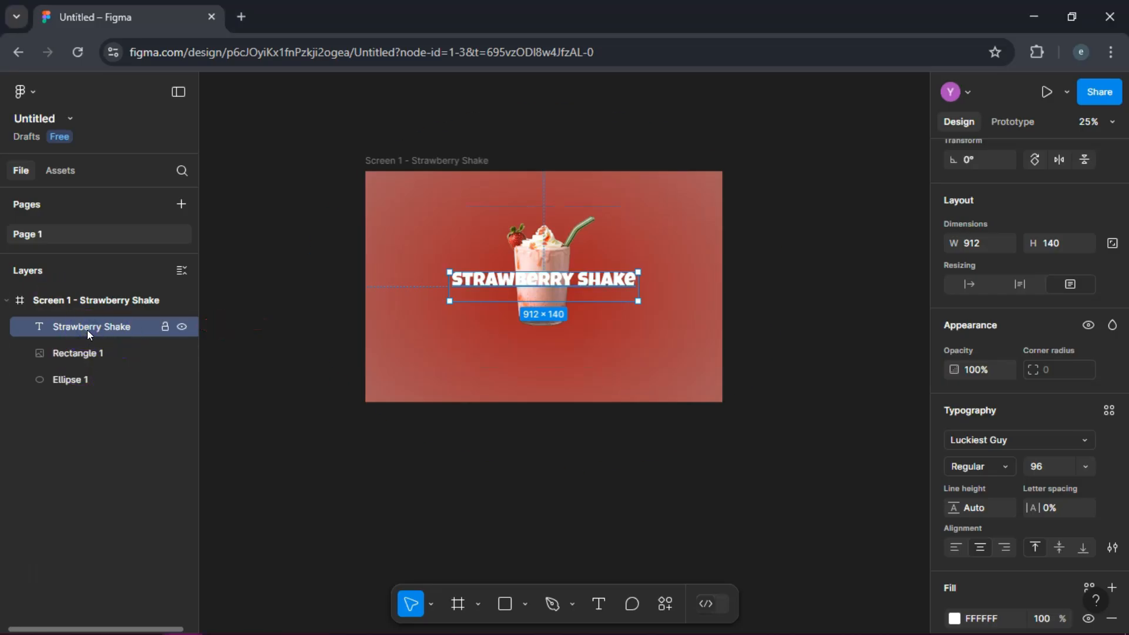
drag(93, 330, 90, 356)
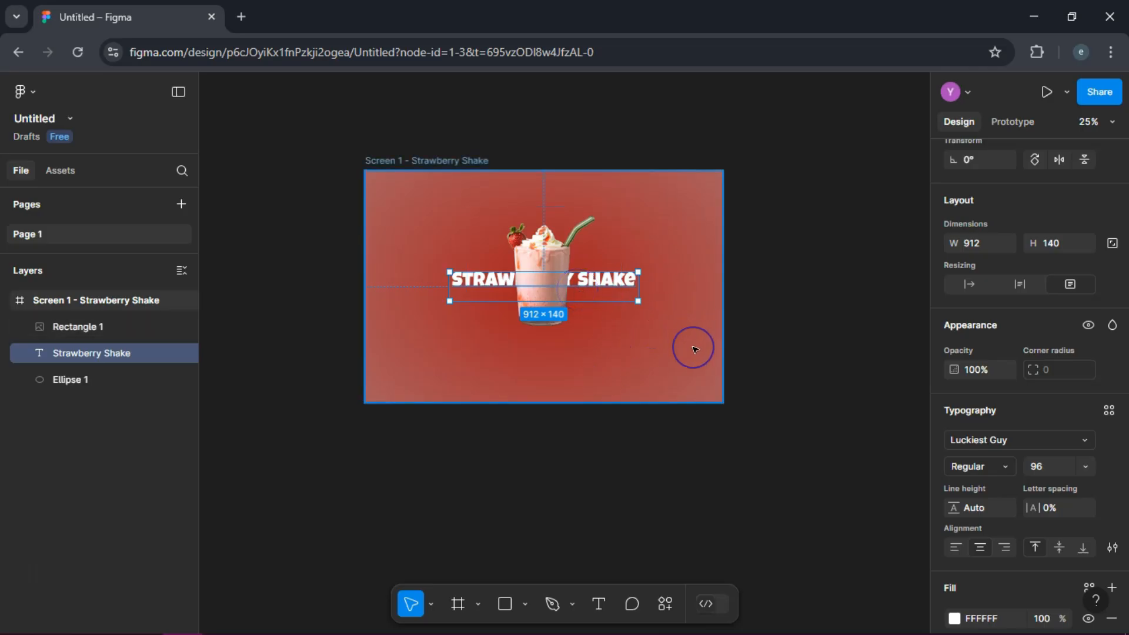
Step: Duplicate the Screen 1 - Strawberry Shake frame and place the copy directly below the original
key(Escape)
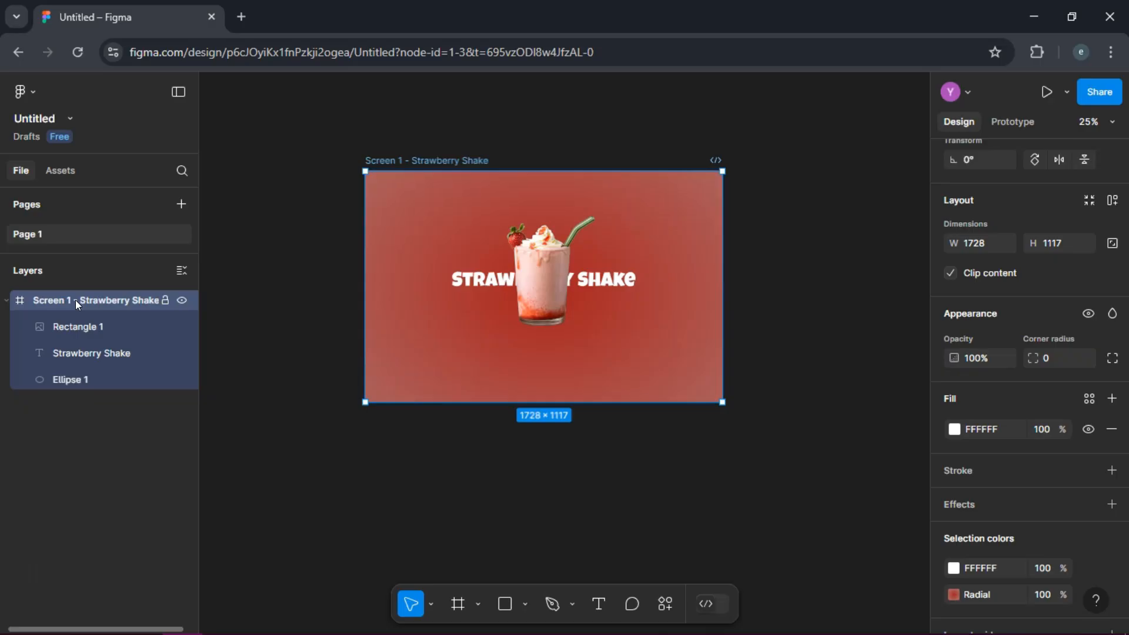
key(alt)
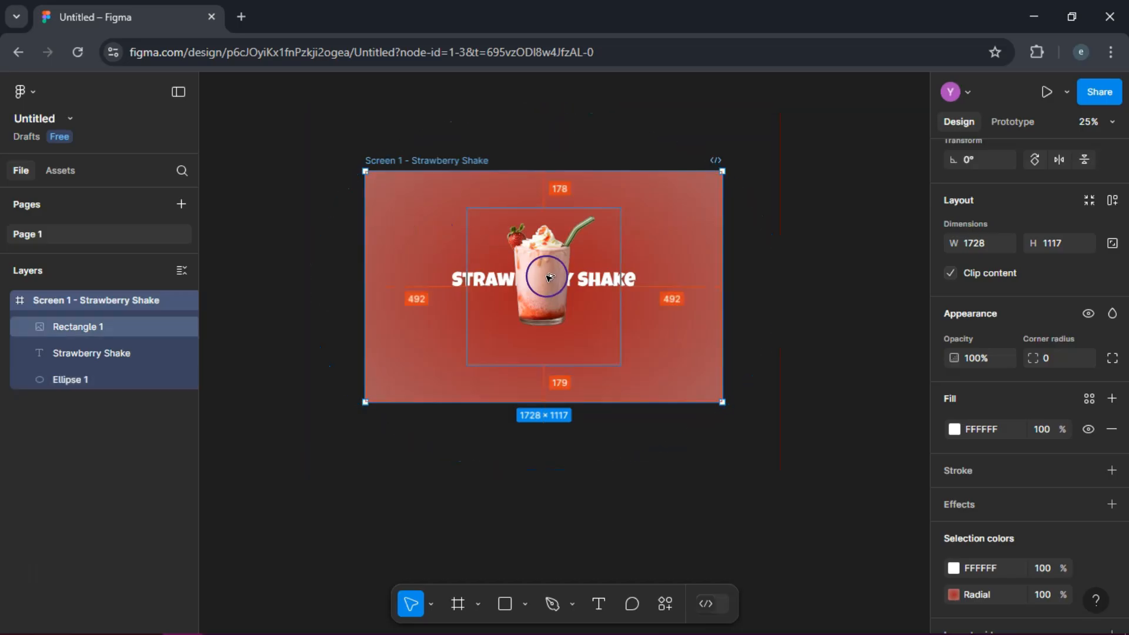
drag(557, 283, 560, 533)
Step: Rename the duplicated frame as Screen 2 - Chocolate Shake
click(93, 300)
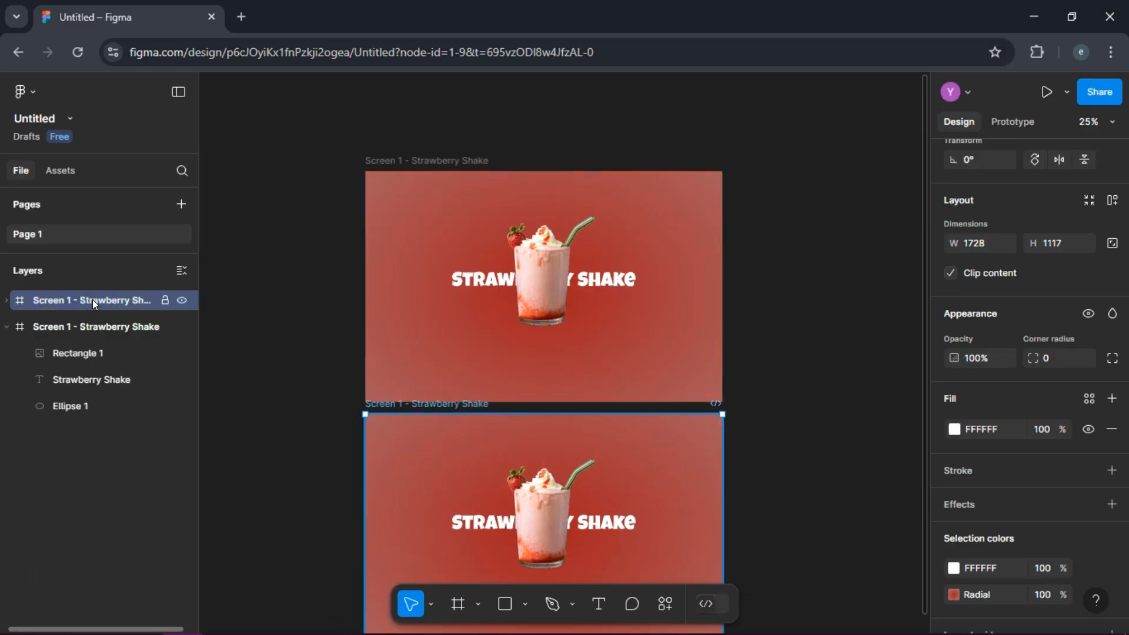
double_click(93, 299)
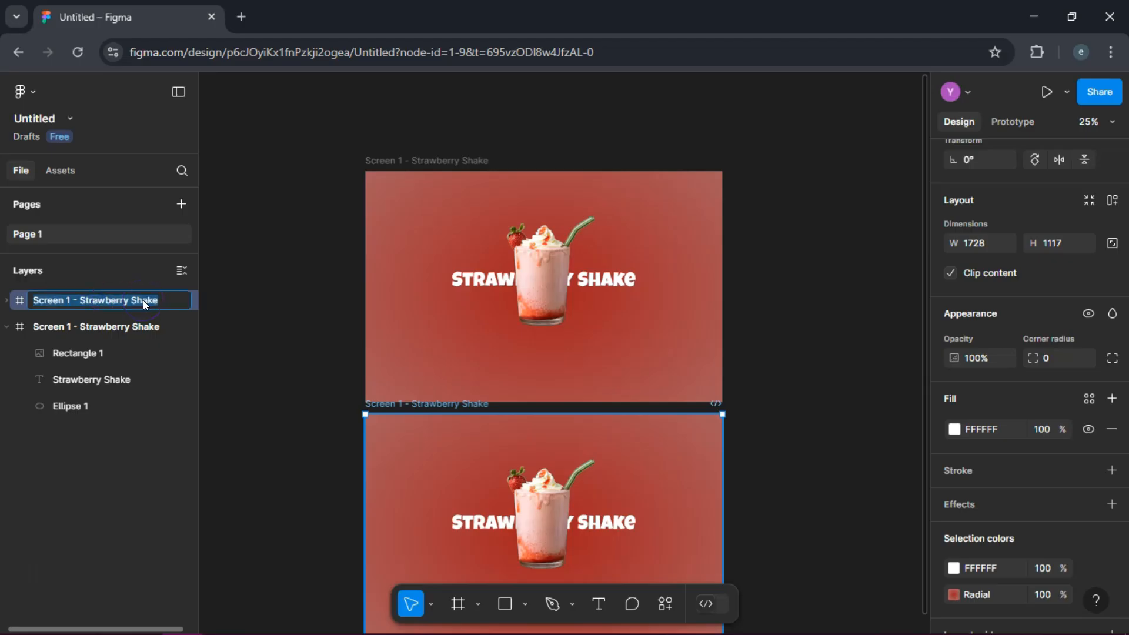
key(Left)
key(Right)
key(Right)
key(Right)
key(Right)
key(Right)
key(Right)
key(Right)
key(Right)
key(BackSpace)
text(2)
key(Right)
key(Right)
key(Right)
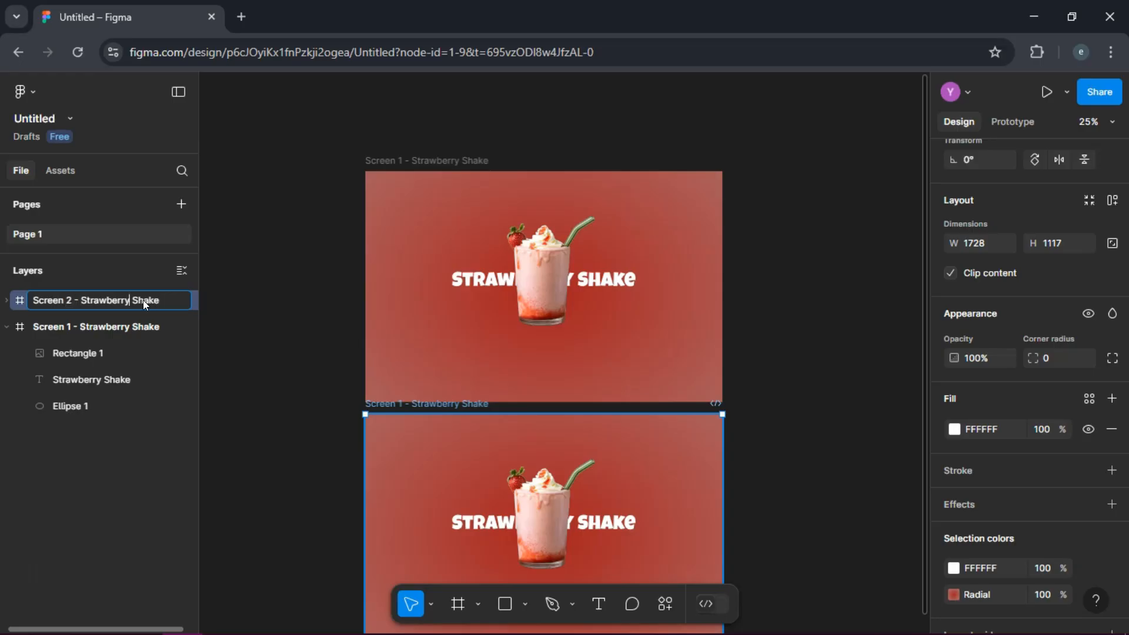
key(BackSpace)
key(BackSpace)
key(BackSpace)
key(BackSpace)
key(BackSpace)
key(BackSpace)
key(BackSpace)
key(BackSpace)
key(BackSpace)
text(Chocolat)
click(195, 307)
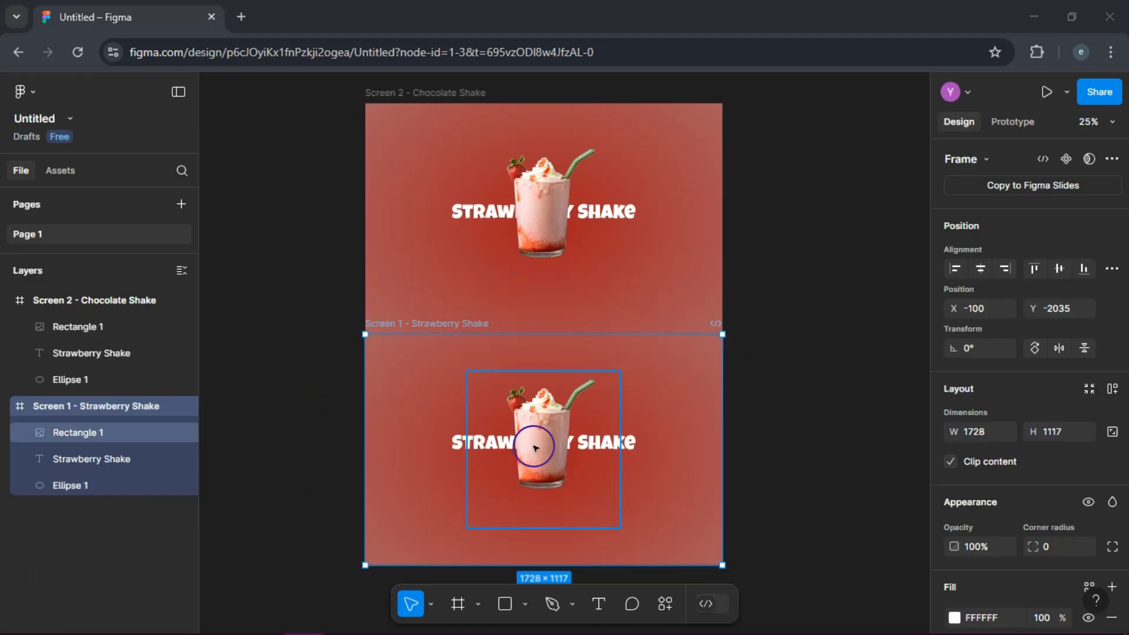
Step: Replace the shake image in the lower frame with the chocolateshake file uploaded from the computer
click(534, 447)
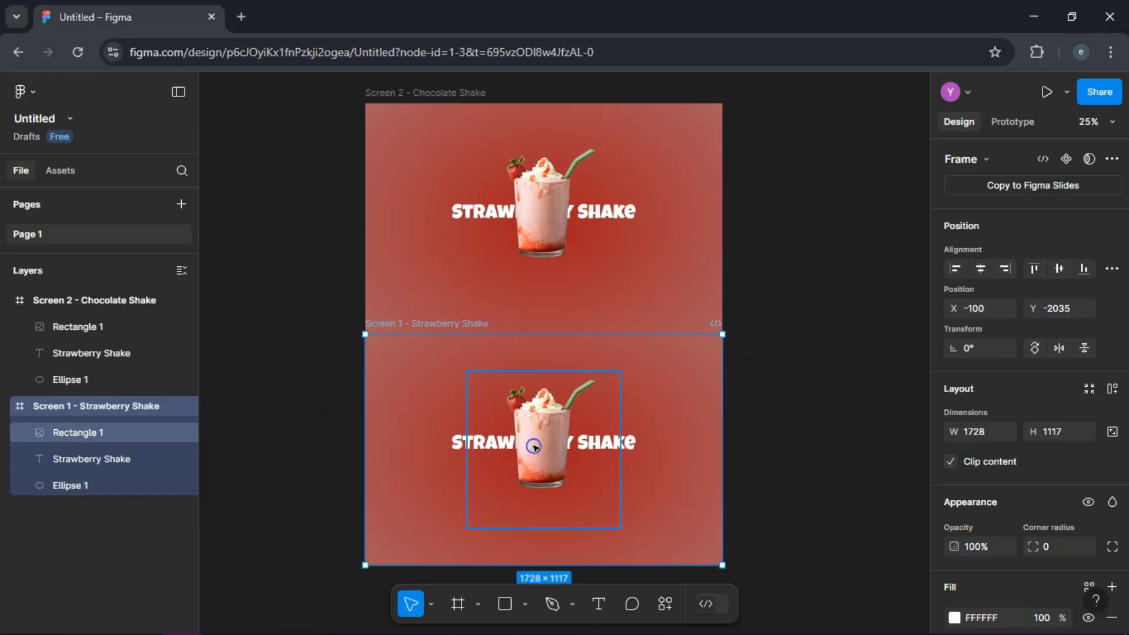
click(534, 447)
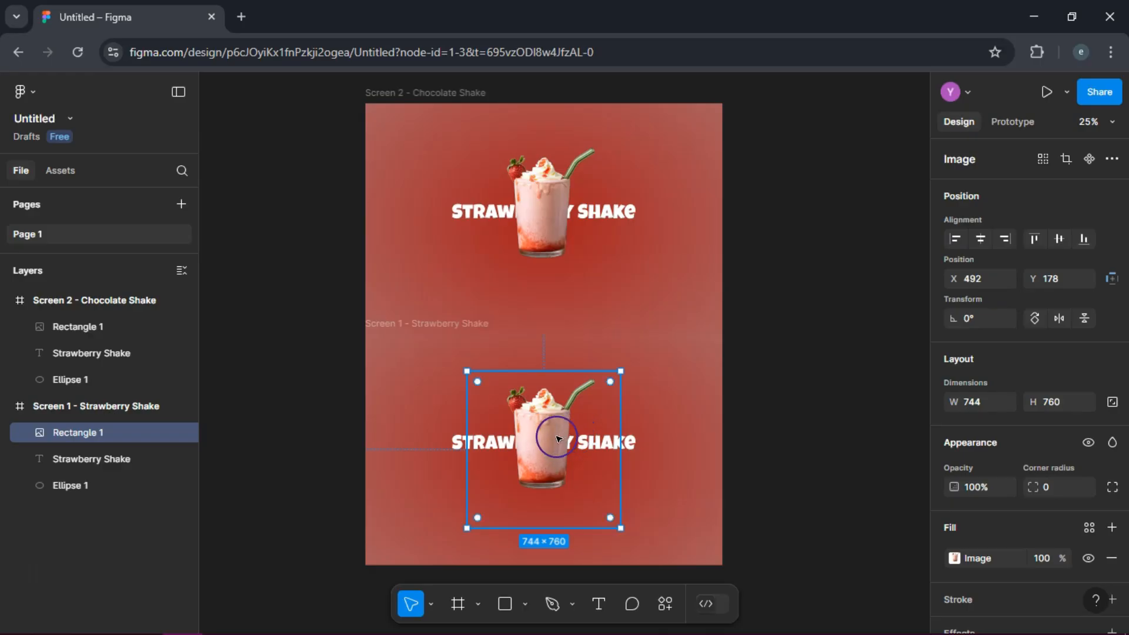
click(963, 562)
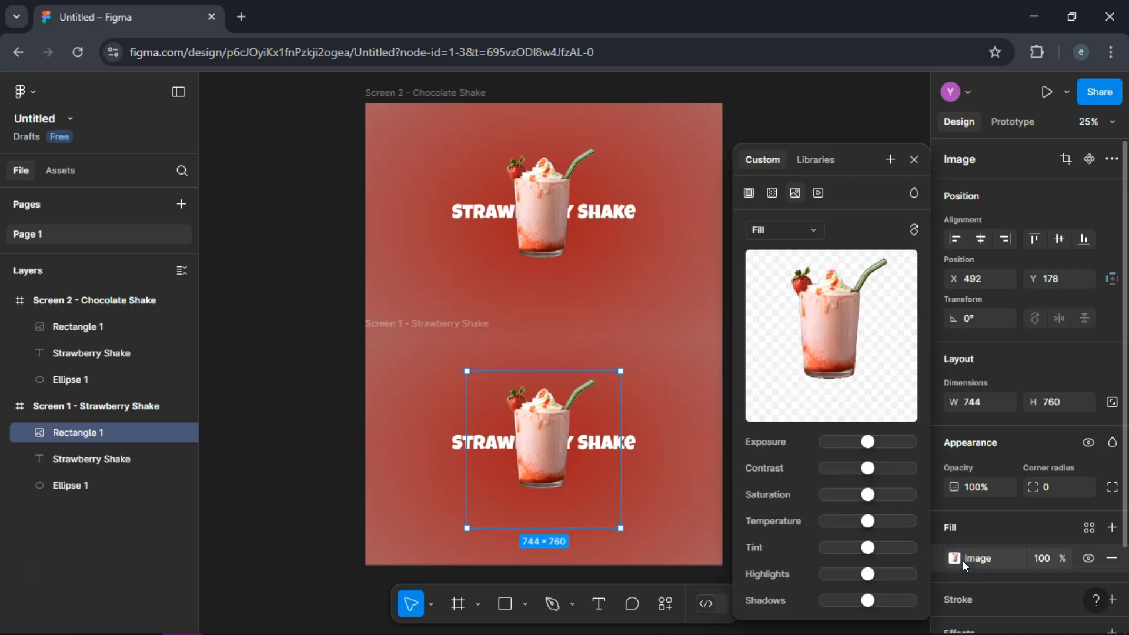
mouse_move(849, 323)
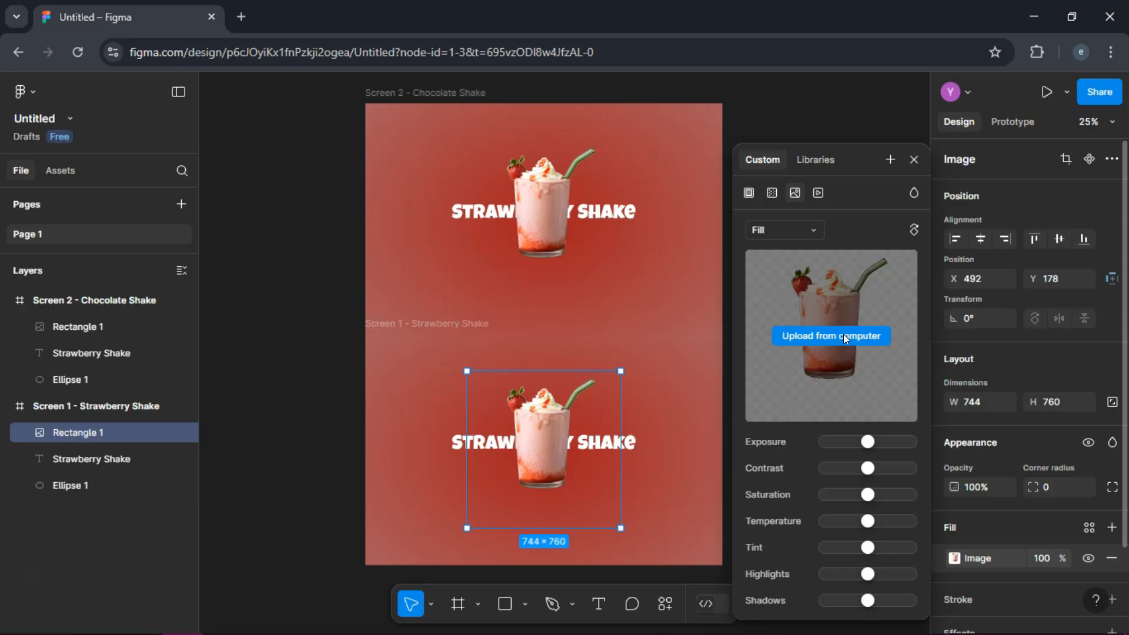
click(843, 334)
click(205, 146)
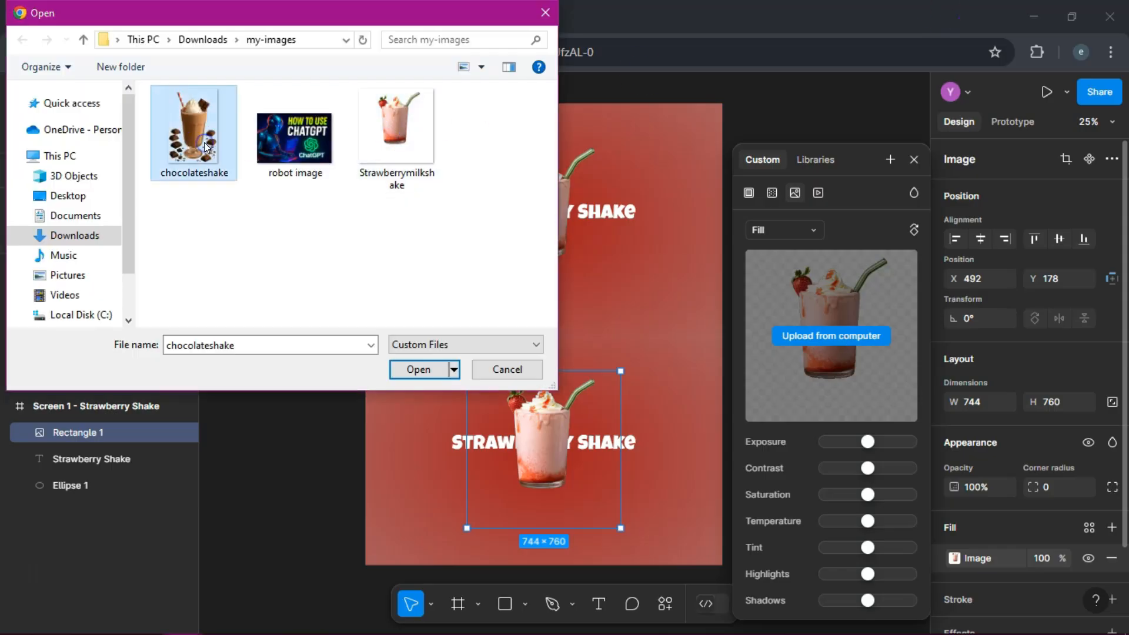
click(419, 370)
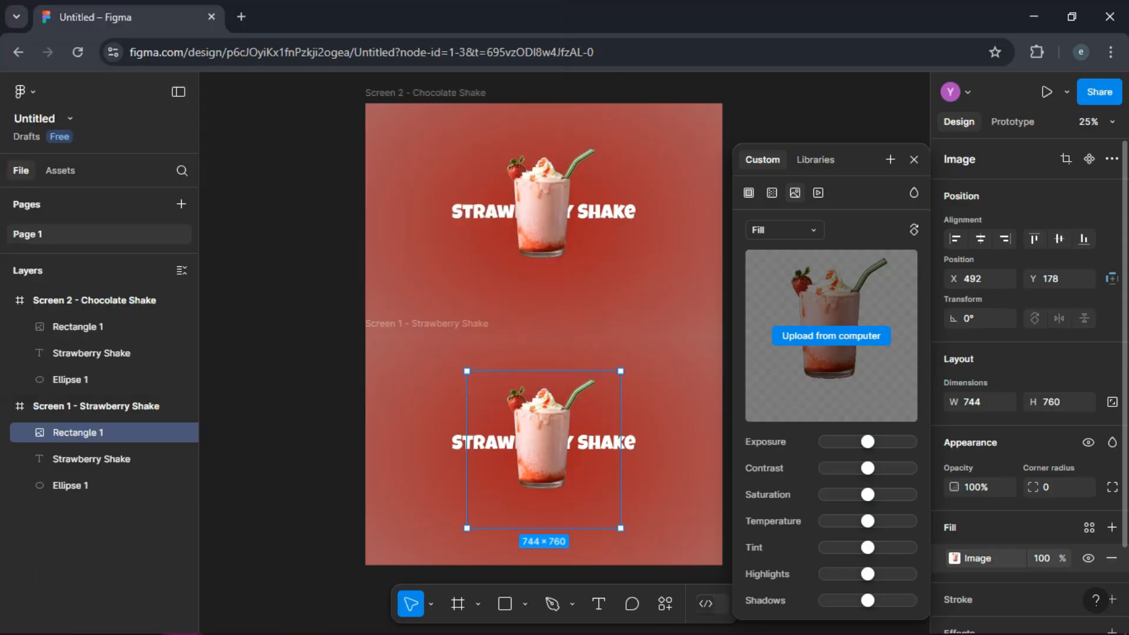
click(663, 441)
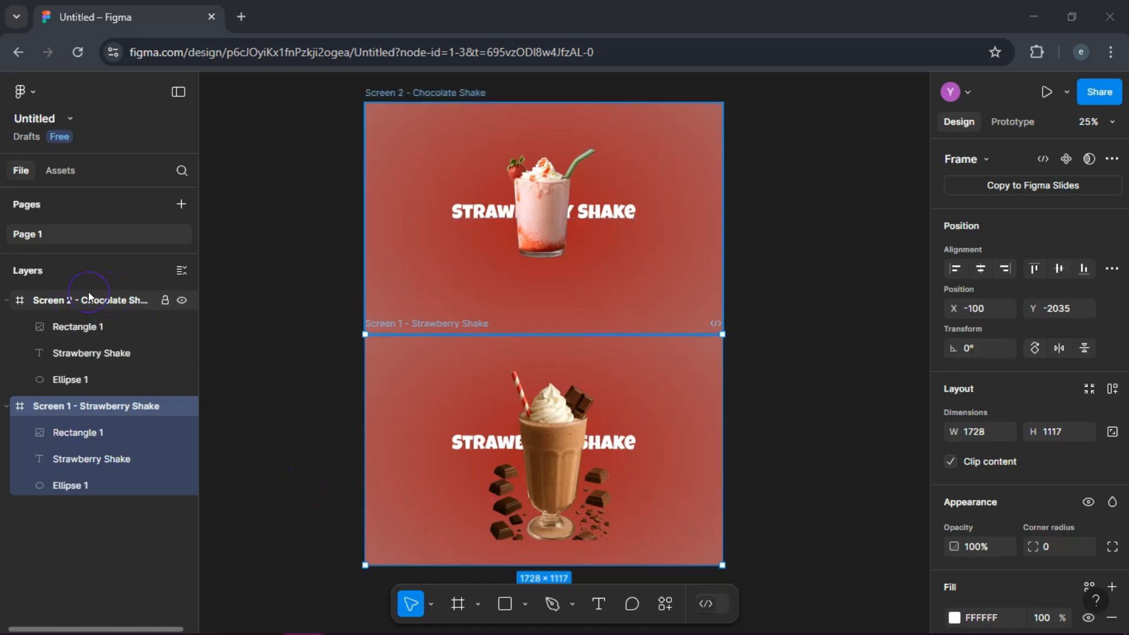
Step: Rename the lower frame, which holds the chocolate shake image, as Screen 2 - Chocolate Shake
click(96, 402)
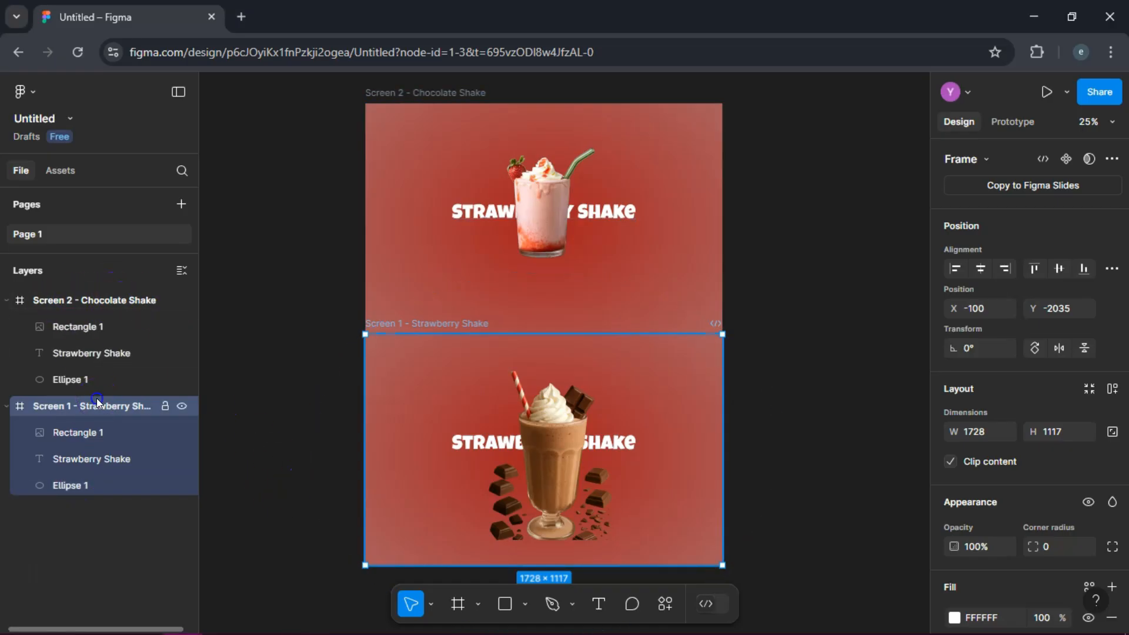
double_click(114, 405)
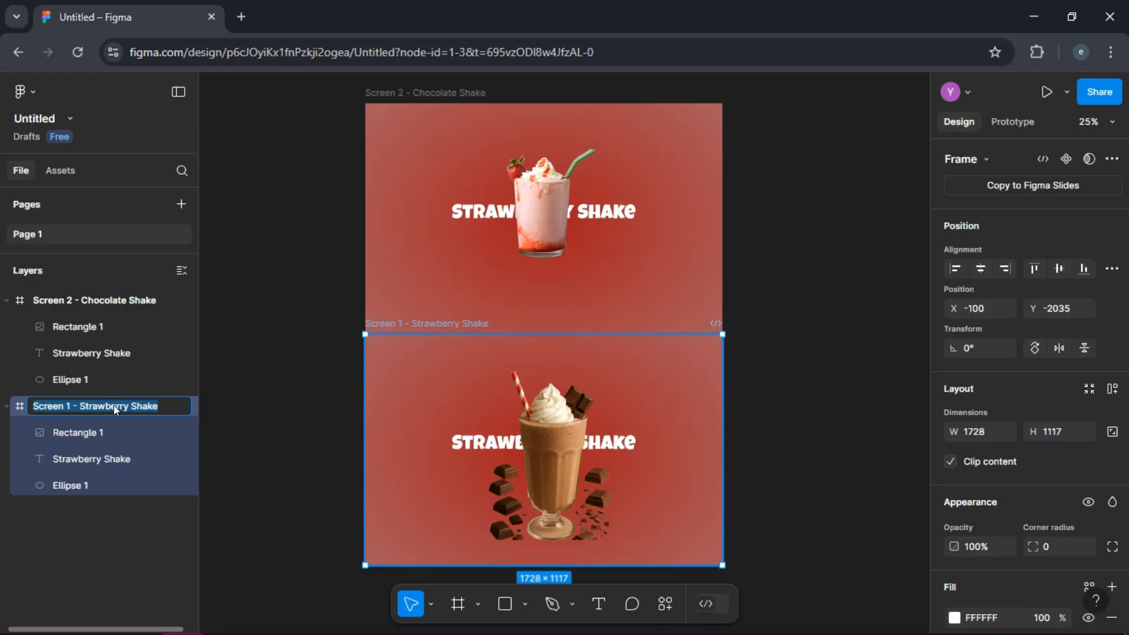
key(Right)
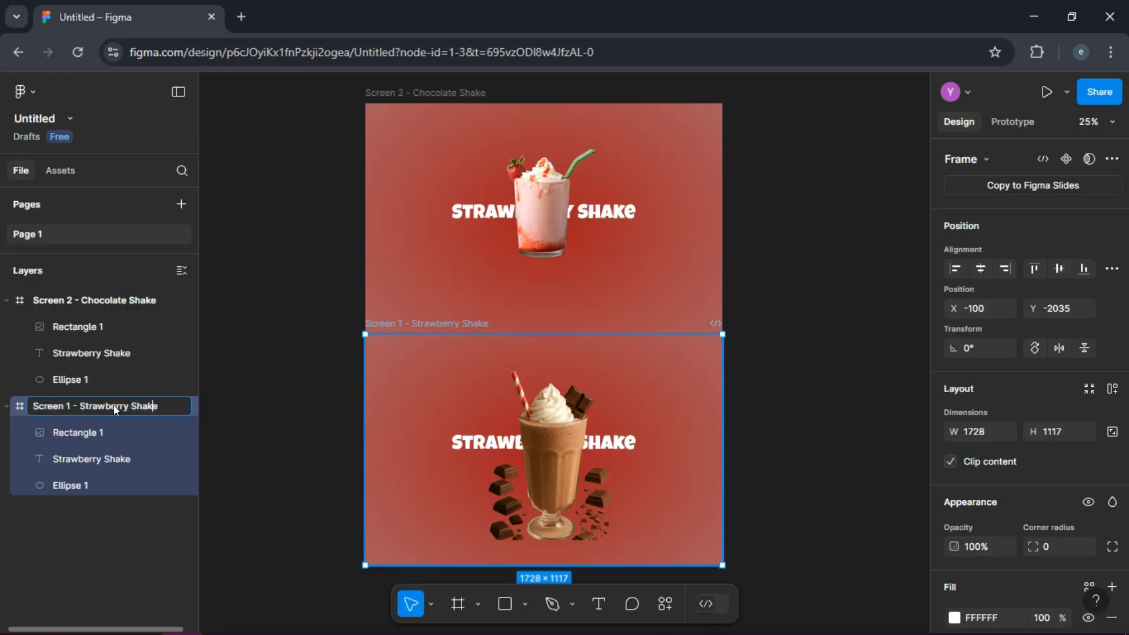
key(Left)
key(Left)
key(Left)
key(Left)
key(BackSpace)
text(2)
key(BackSpace)
key(BackSpace)
key(BackSpace)
key(BackSpace)
key(BackSpace)
key(BackSpace)
text(Chpo)
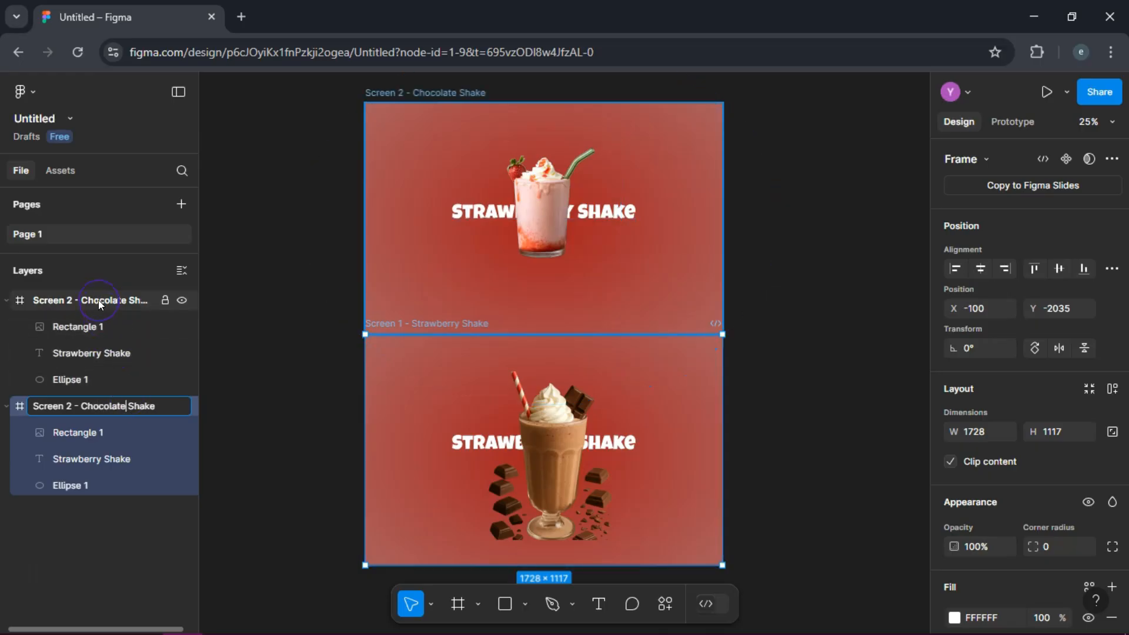
Step: Rename the upper frame, which holds the strawberry shake image, as Screen 1 - Strawberry Shake
double_click(83, 297)
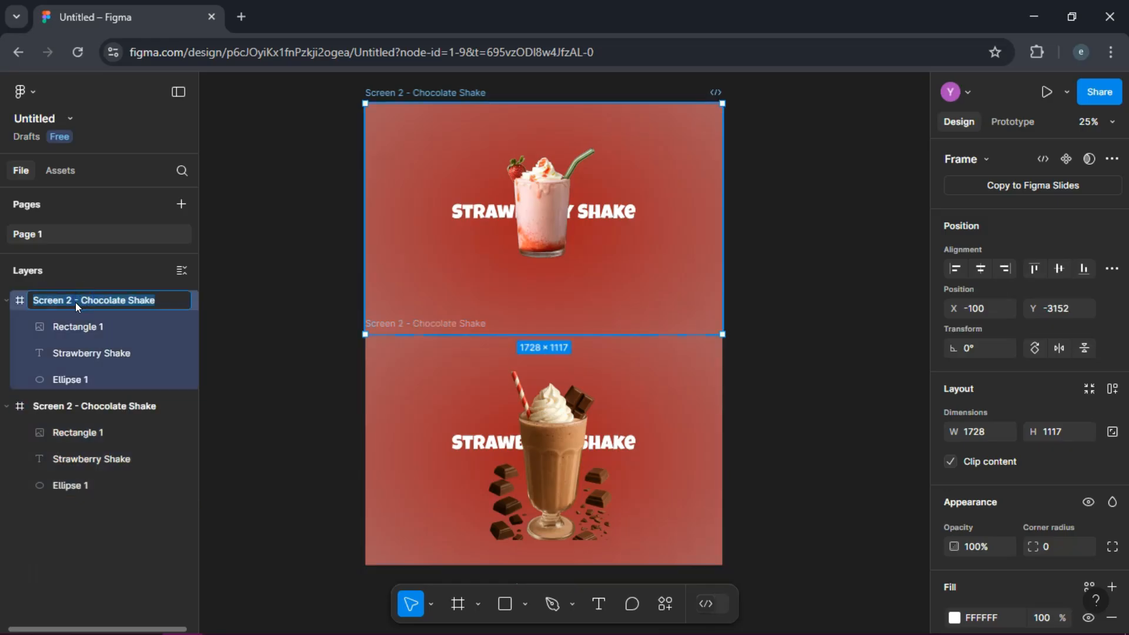
key(Left)
key(Right)
key(Right)
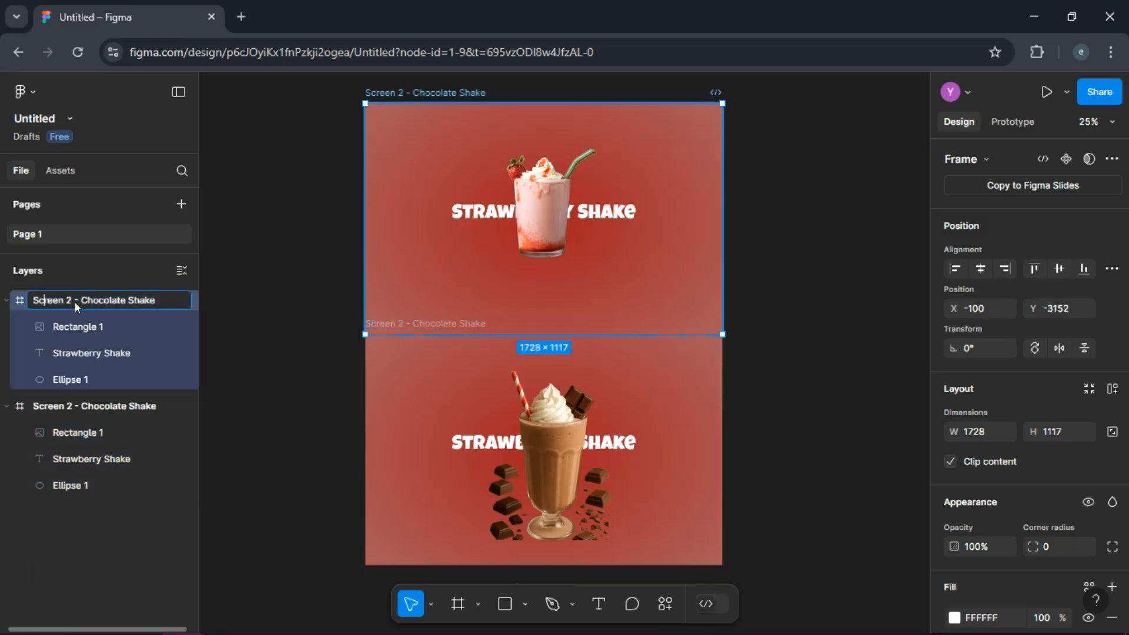
key(BackSpace)
text(1)
click(124, 300)
key(BackSpace)
key(BackSpace)
key(BackSpace)
key(BackSpace)
key(BackSpace)
key(BackSpace)
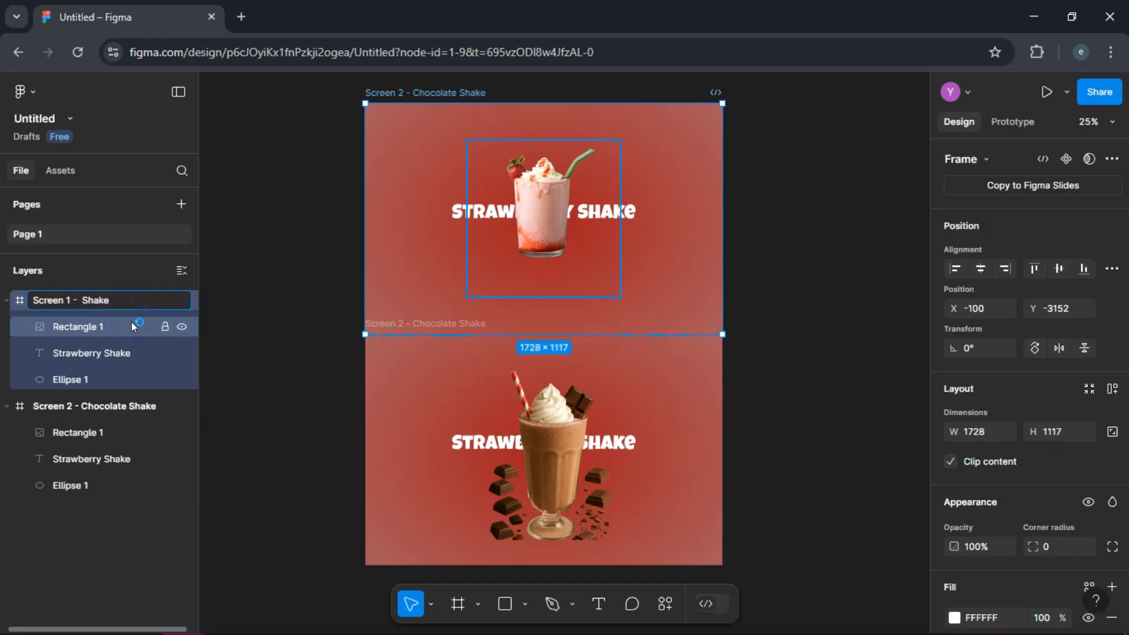
text(Strawberry)
click(122, 407)
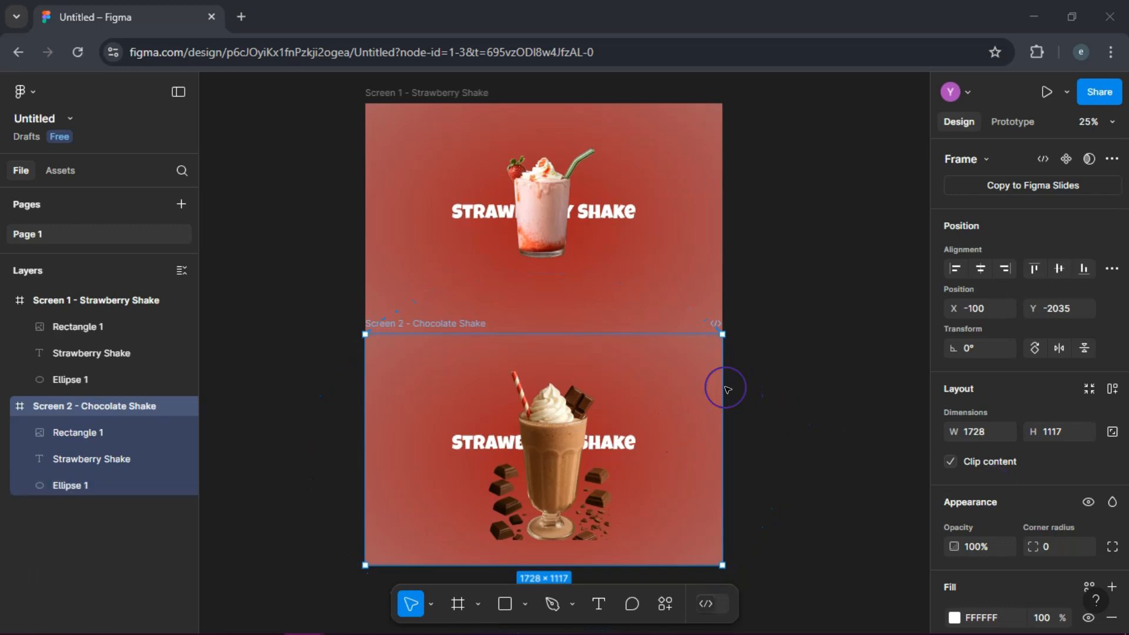
Step: Set the 0% stop of the Screen 2 ellipse's radial gradient to dark brown 371A08, sampled from the chocolate pieces
click(96, 482)
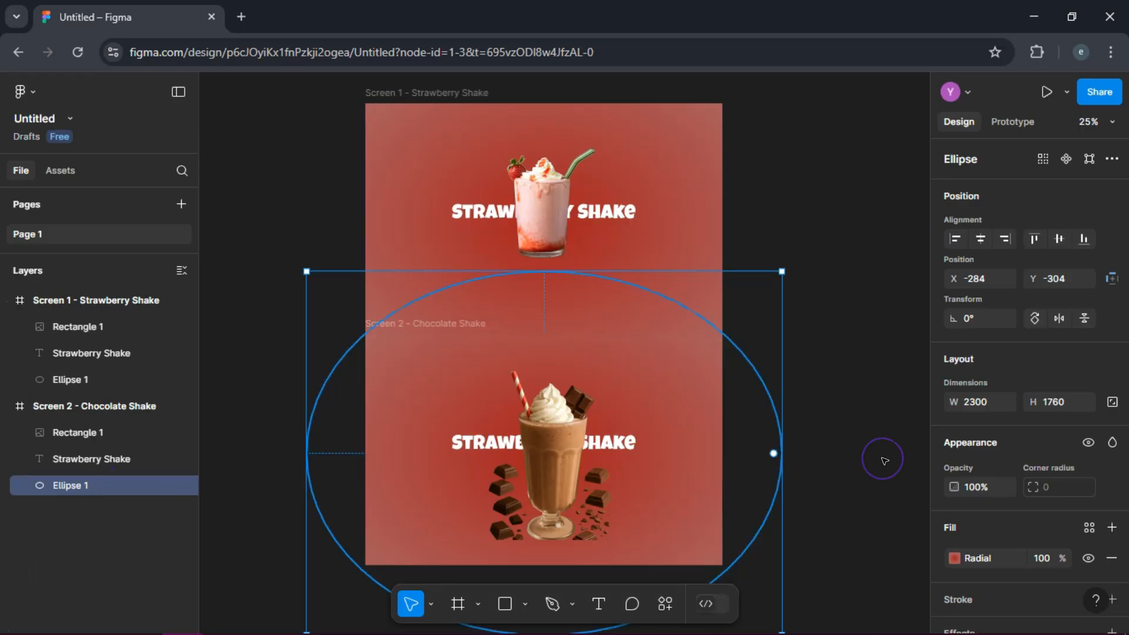
click(955, 558)
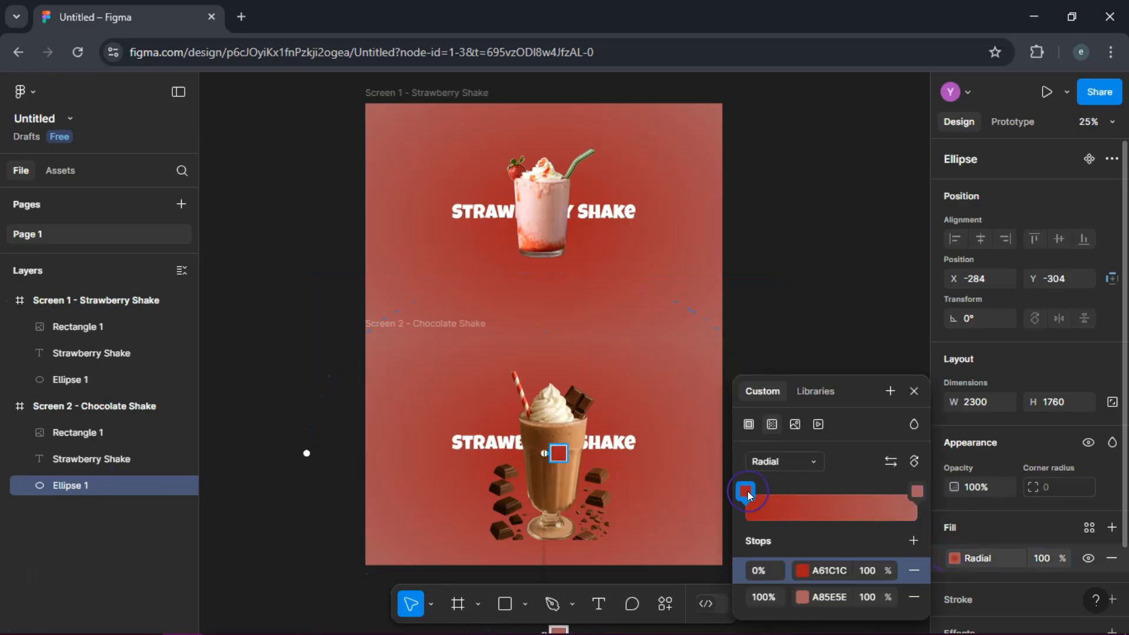
click(801, 570)
click(558, 492)
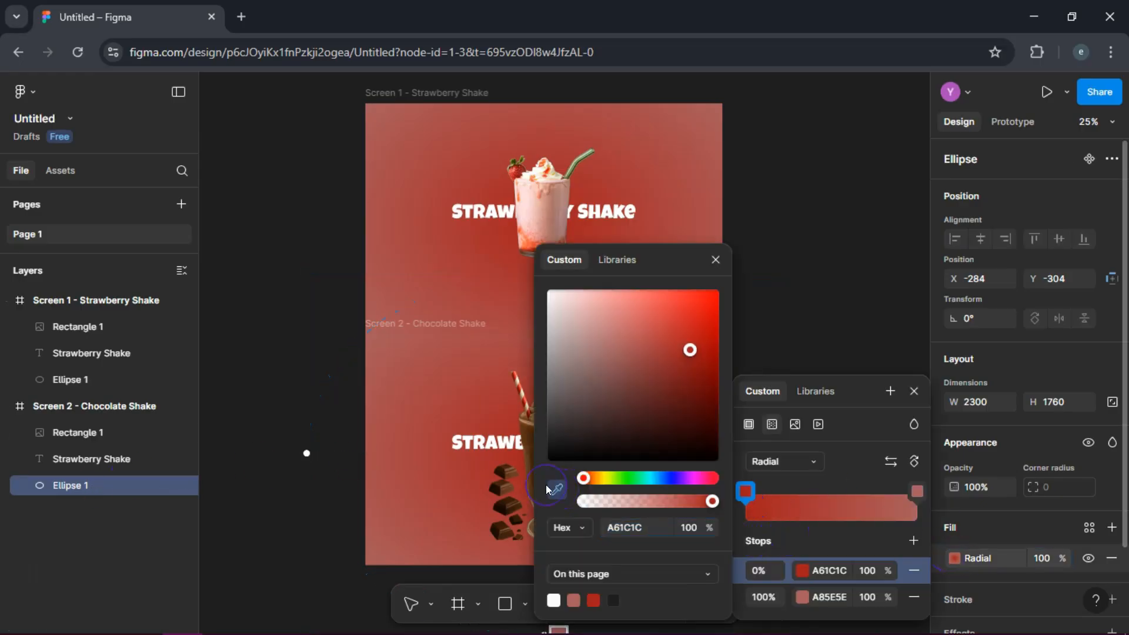
click(509, 499)
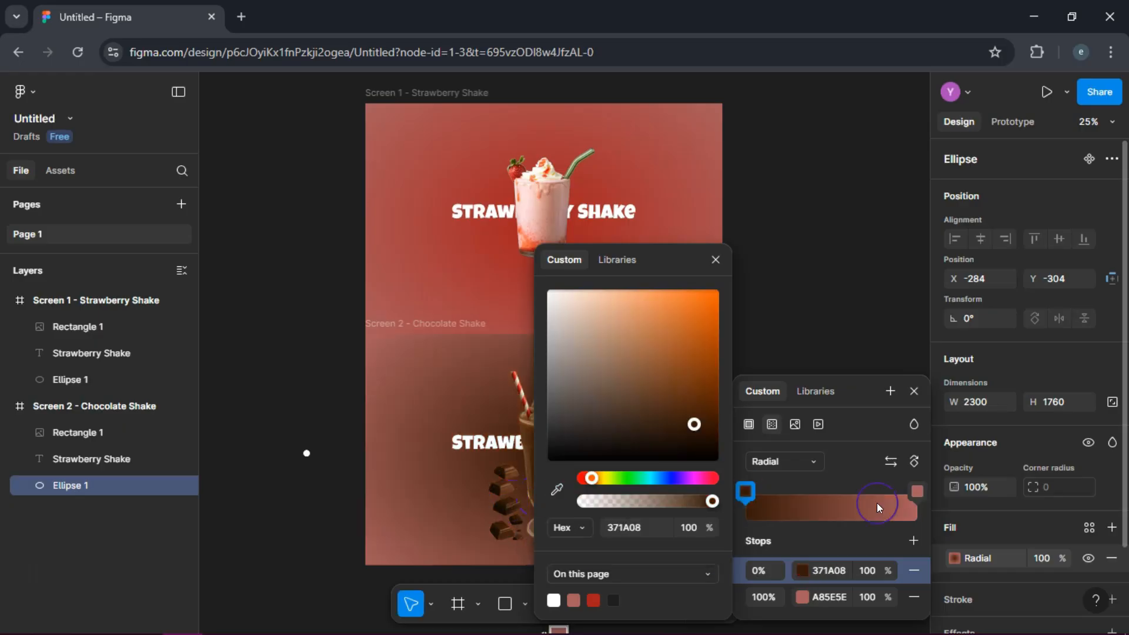
Step: Set the 100% stop of the Screen 2 ellipse's radial gradient to light brown C28D64, sampled from the canvas
click(801, 595)
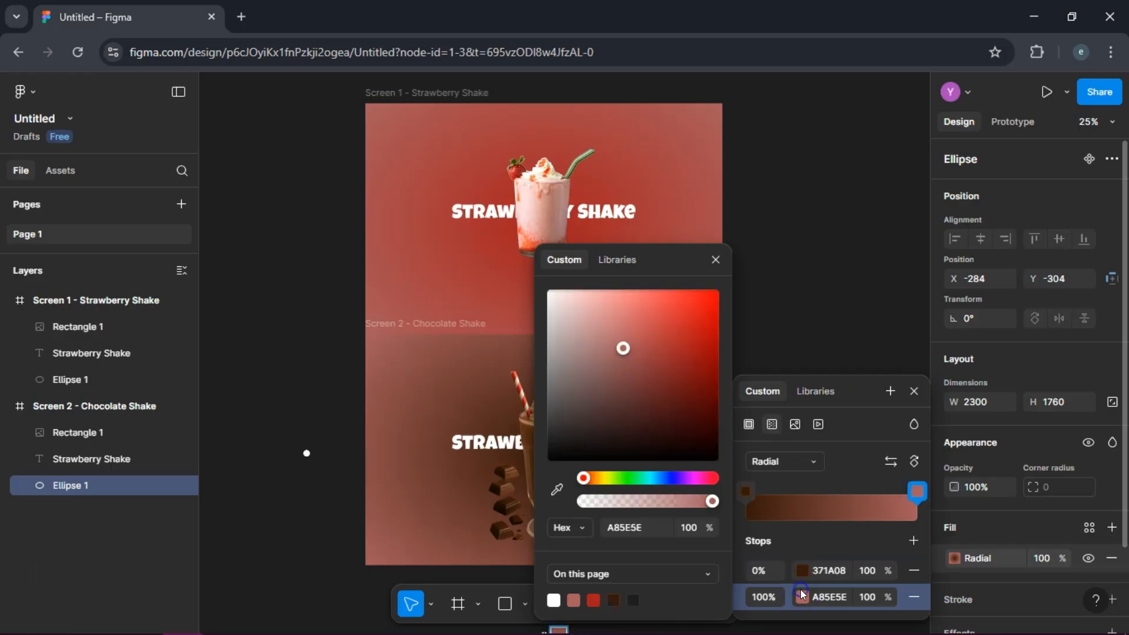
click(557, 493)
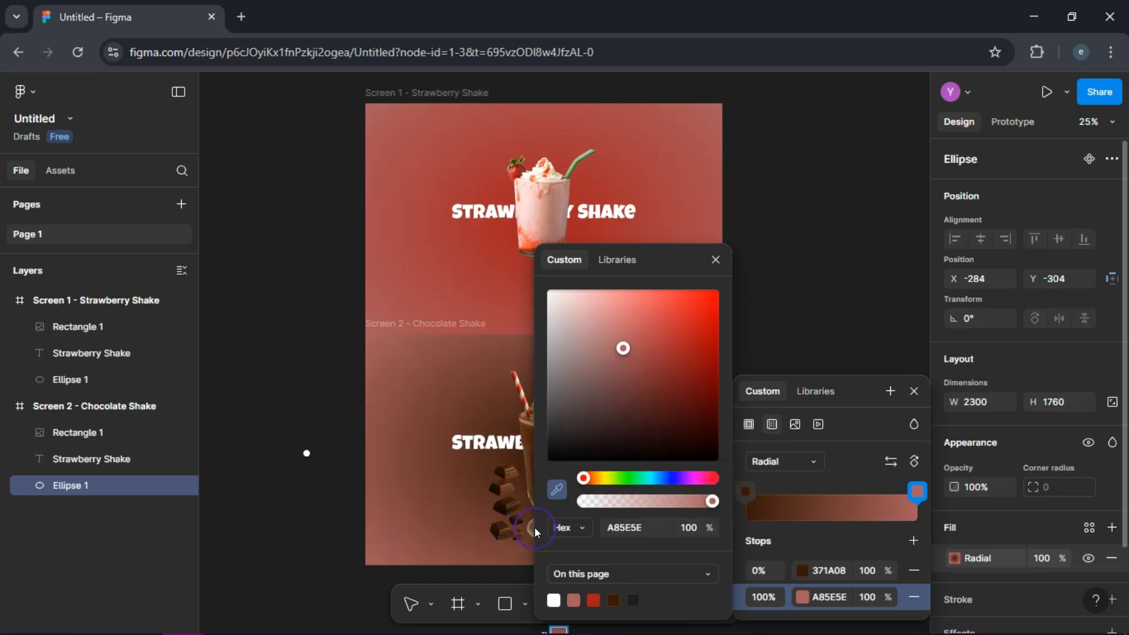
click(534, 528)
click(532, 421)
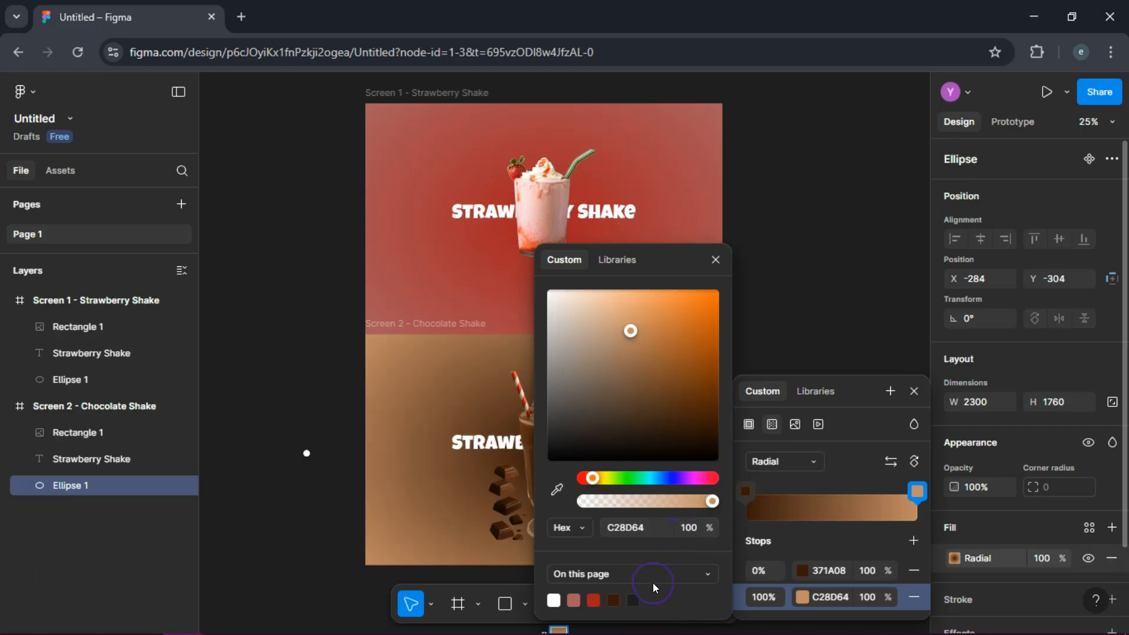
click(717, 260)
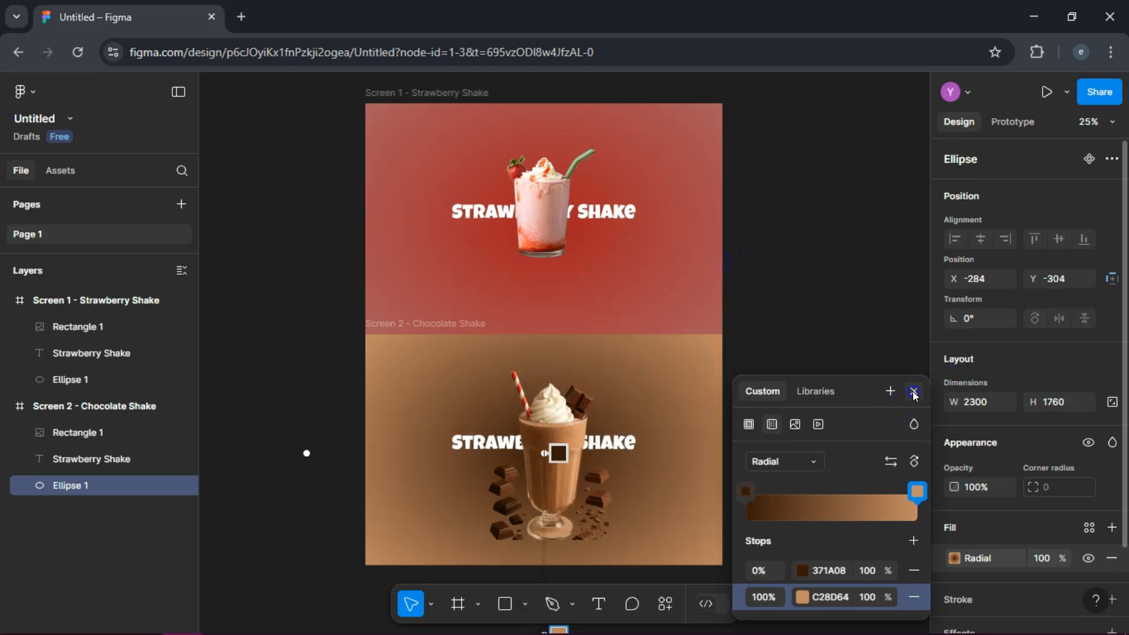
click(913, 392)
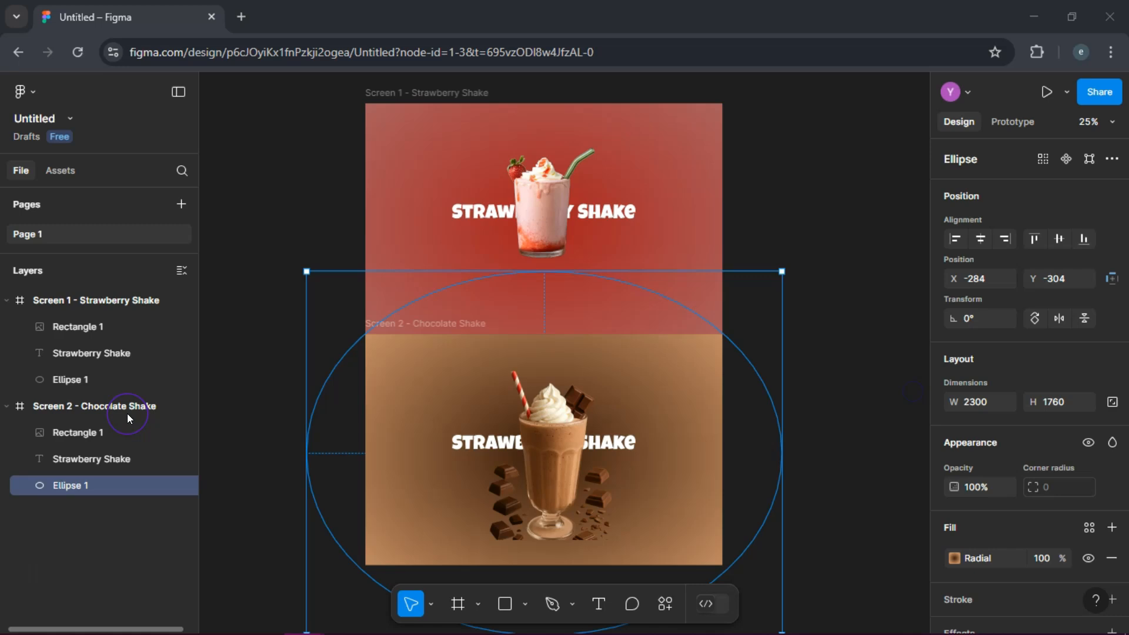
click(809, 215)
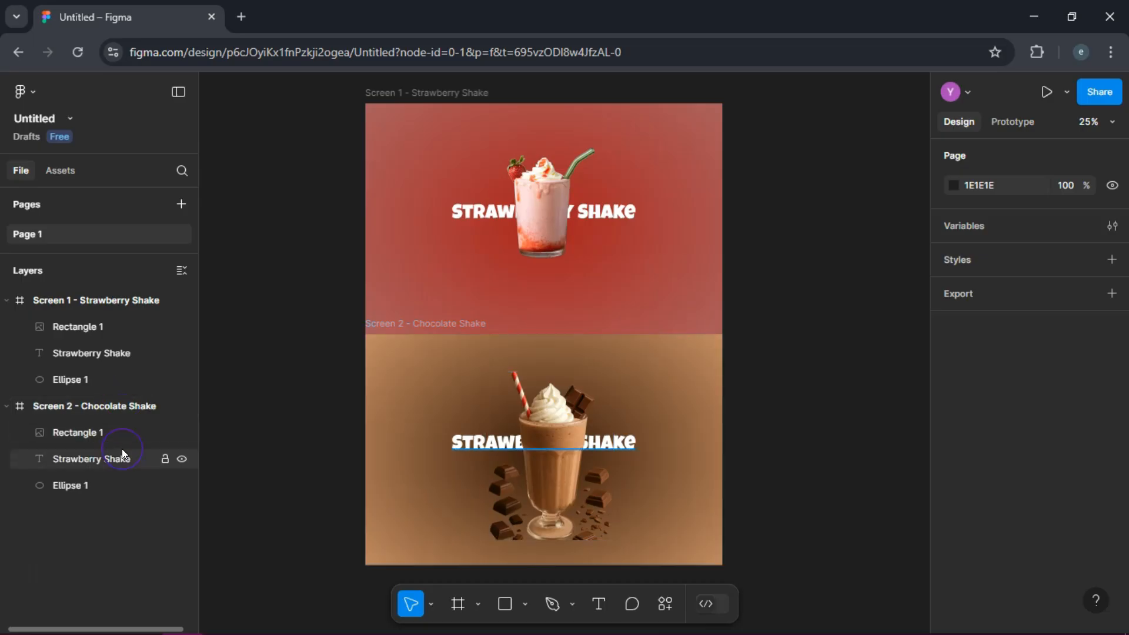
Step: Add a prototype connection from the strawberry shake image in Screen 1 to the Screen 2 - Chocolate Shake frame
click(1012, 122)
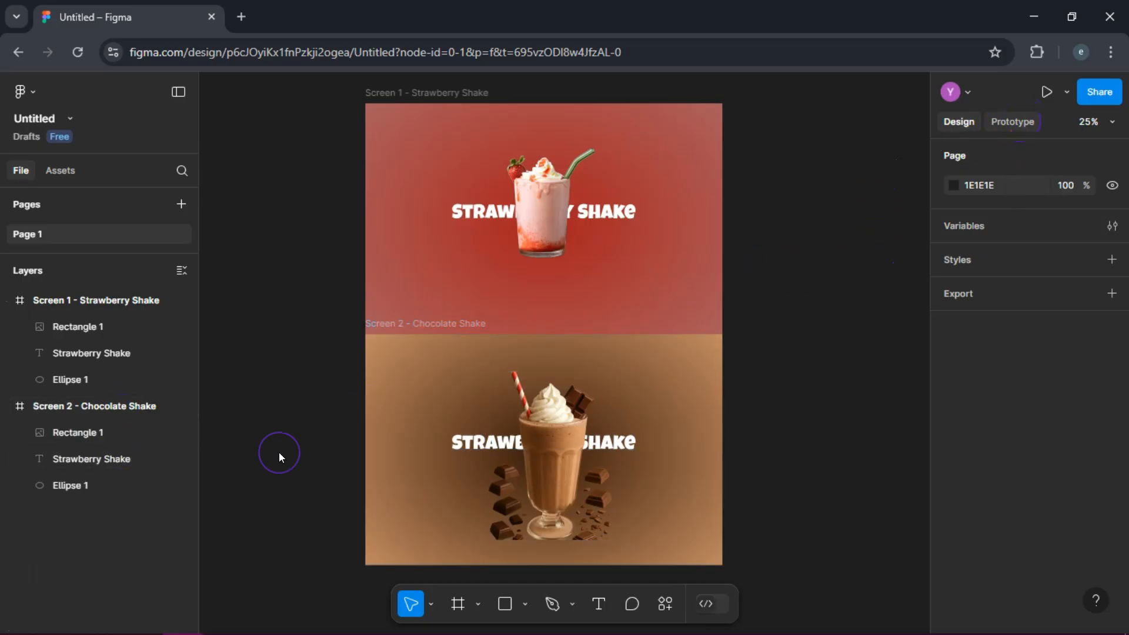
click(42, 325)
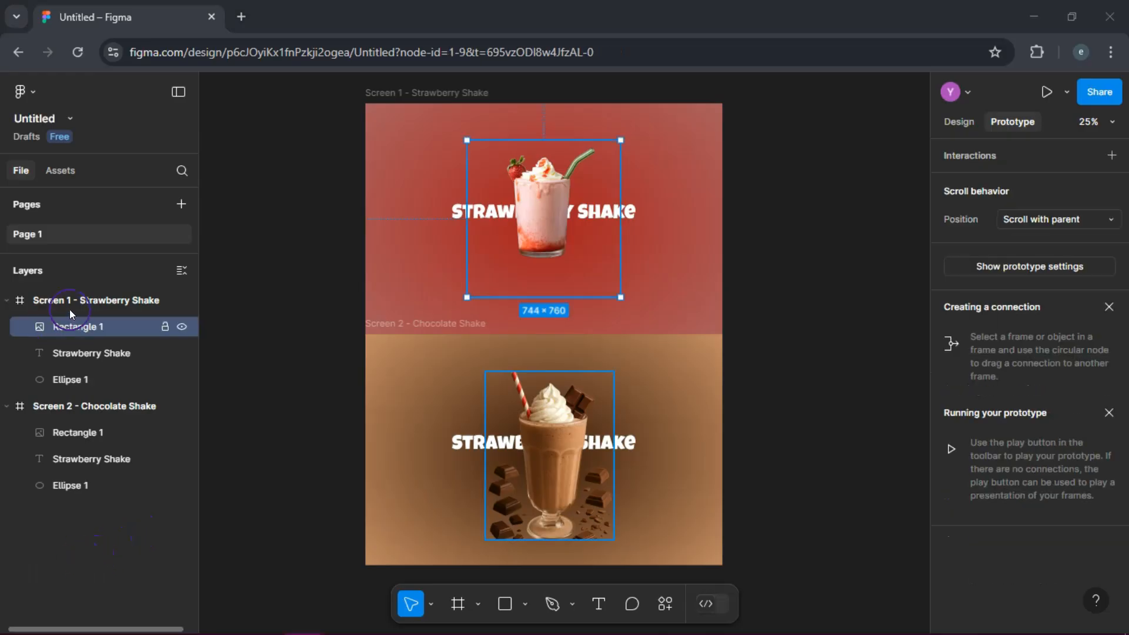
click(67, 300)
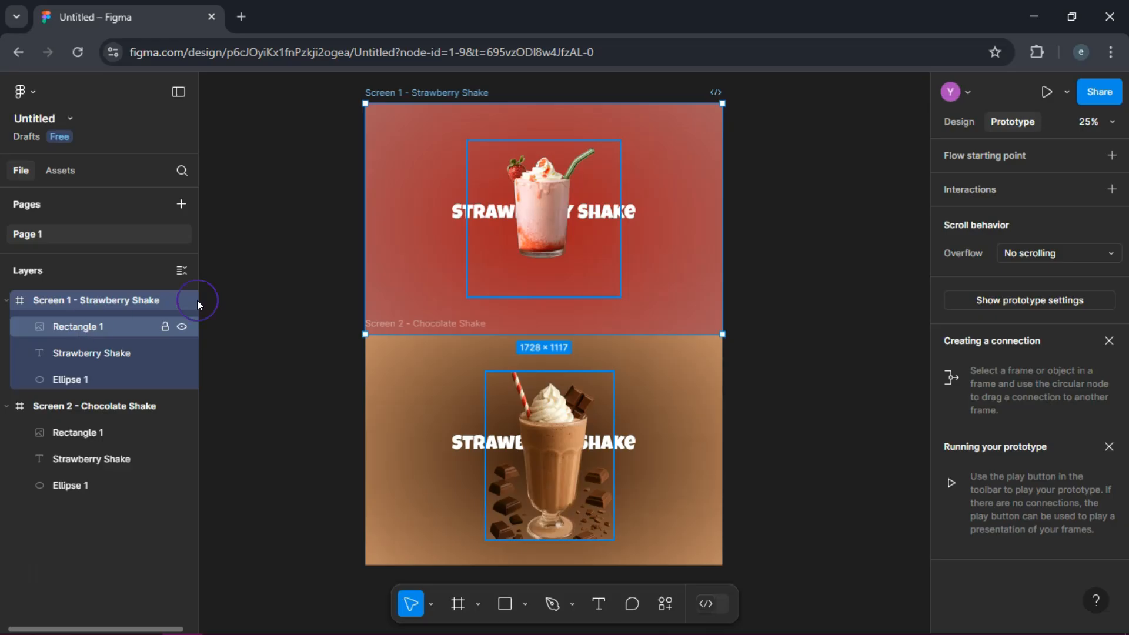
click(560, 218)
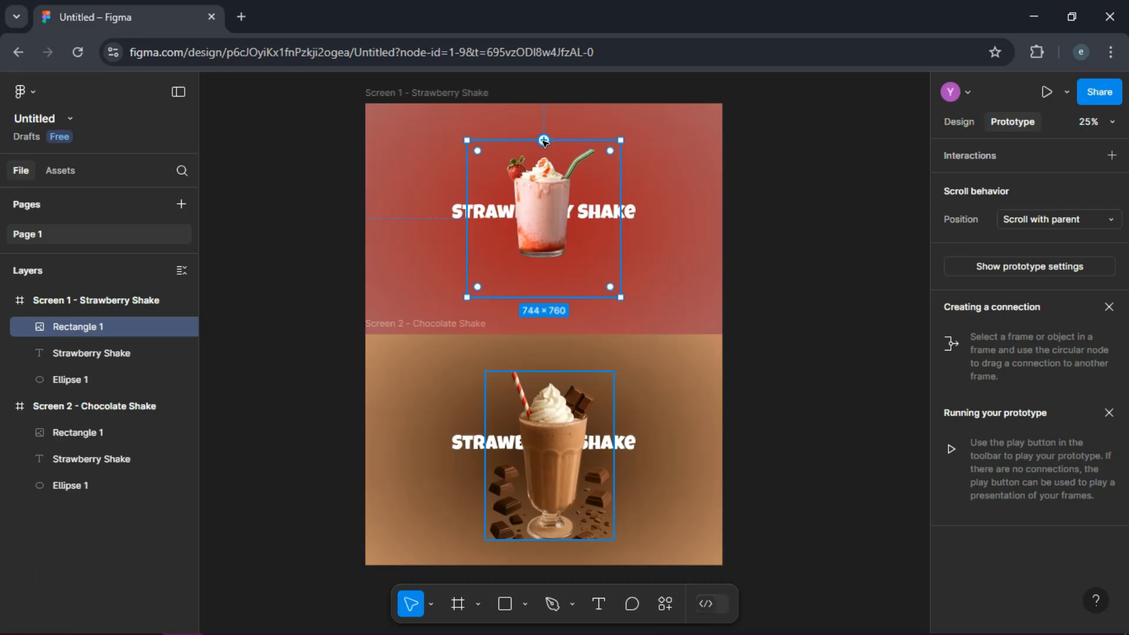
drag(544, 140, 551, 375)
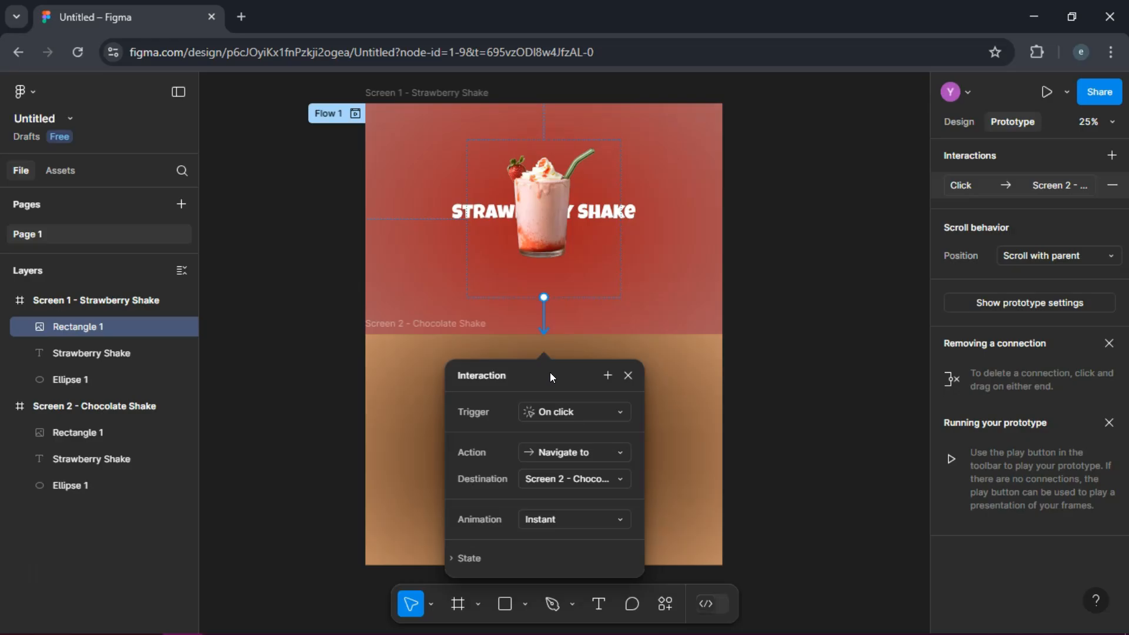
Step: Set the strawberry image's interaction to the On drag trigger with the Ease in and out back curve
click(623, 410)
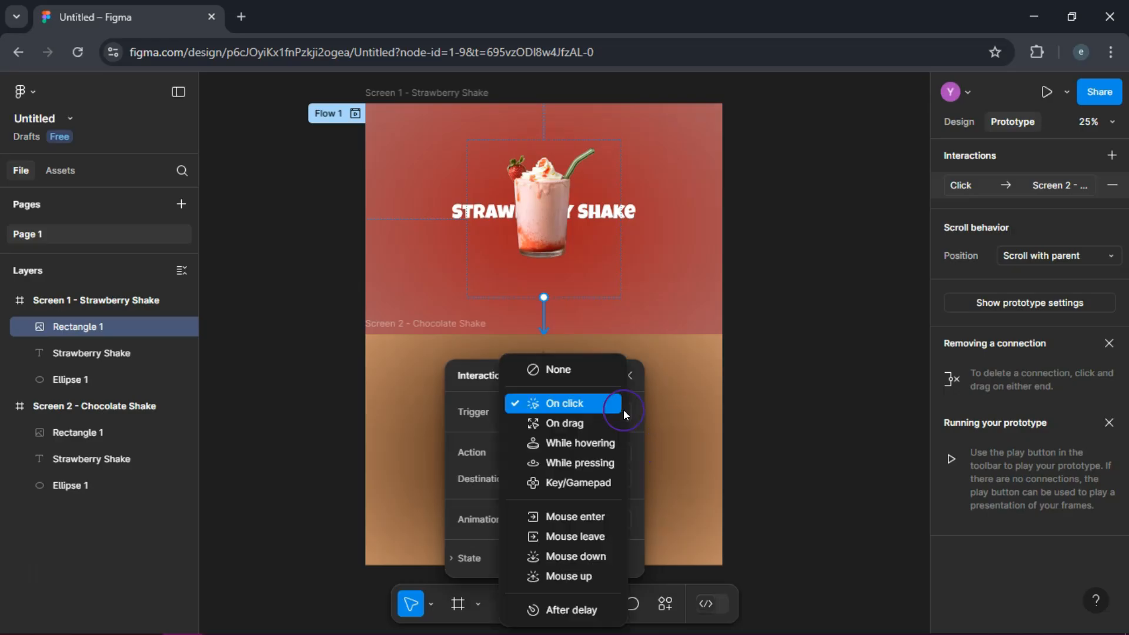
click(576, 422)
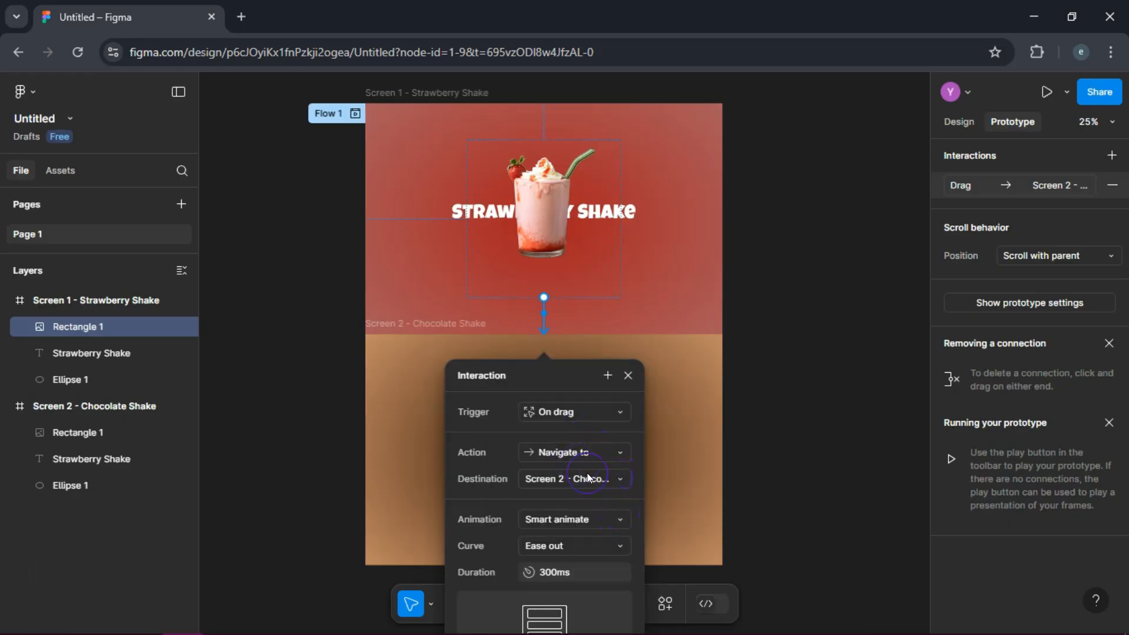
click(614, 544)
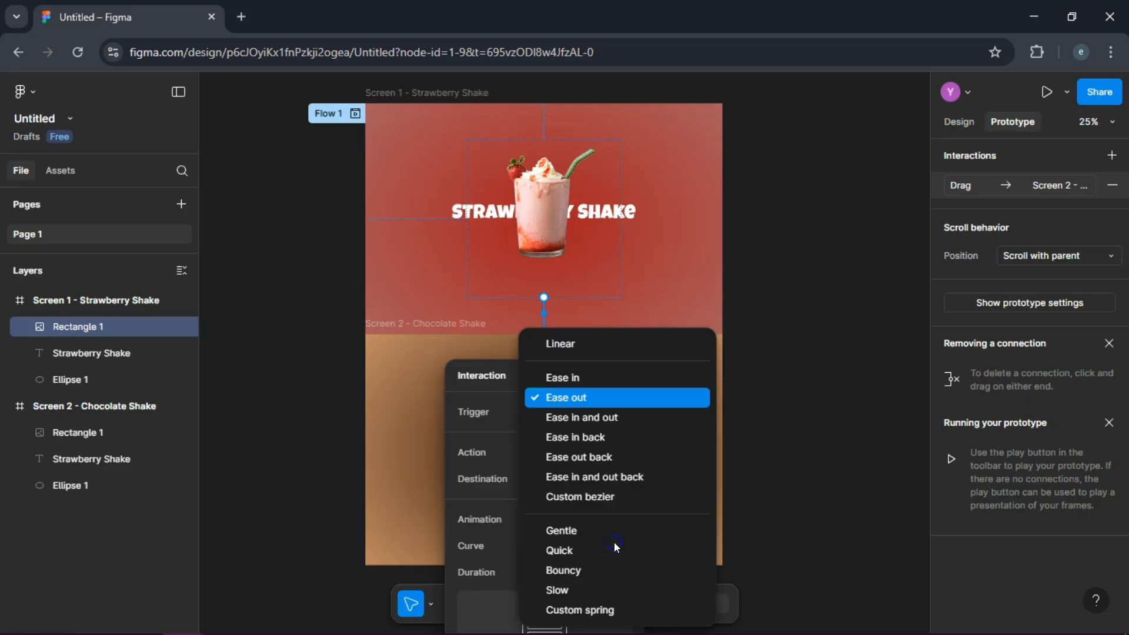
click(606, 478)
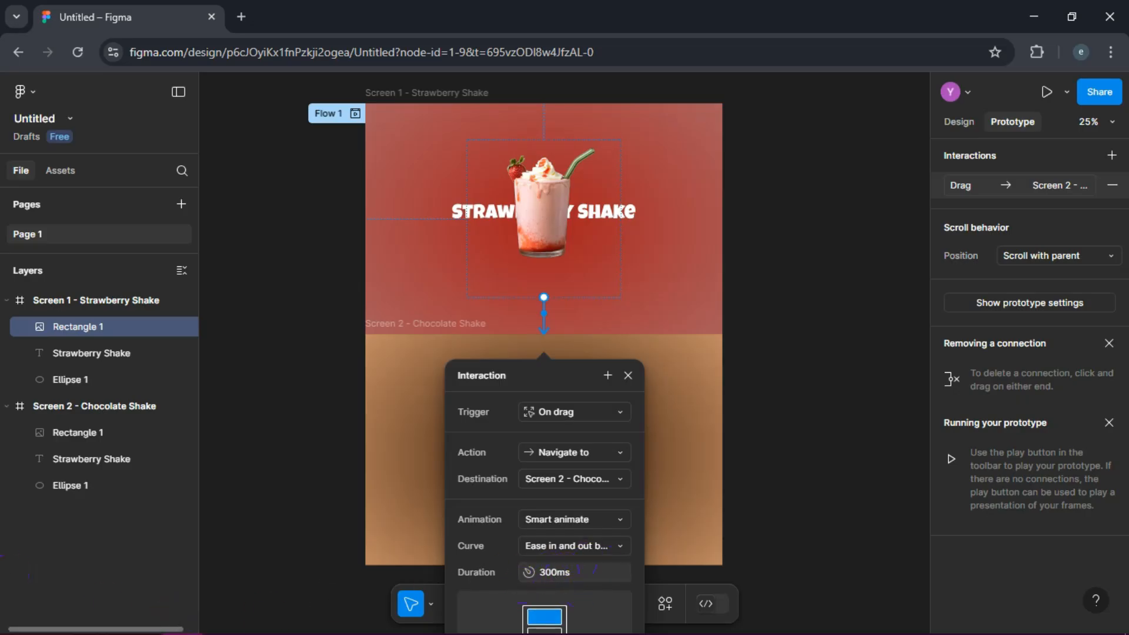
click(627, 376)
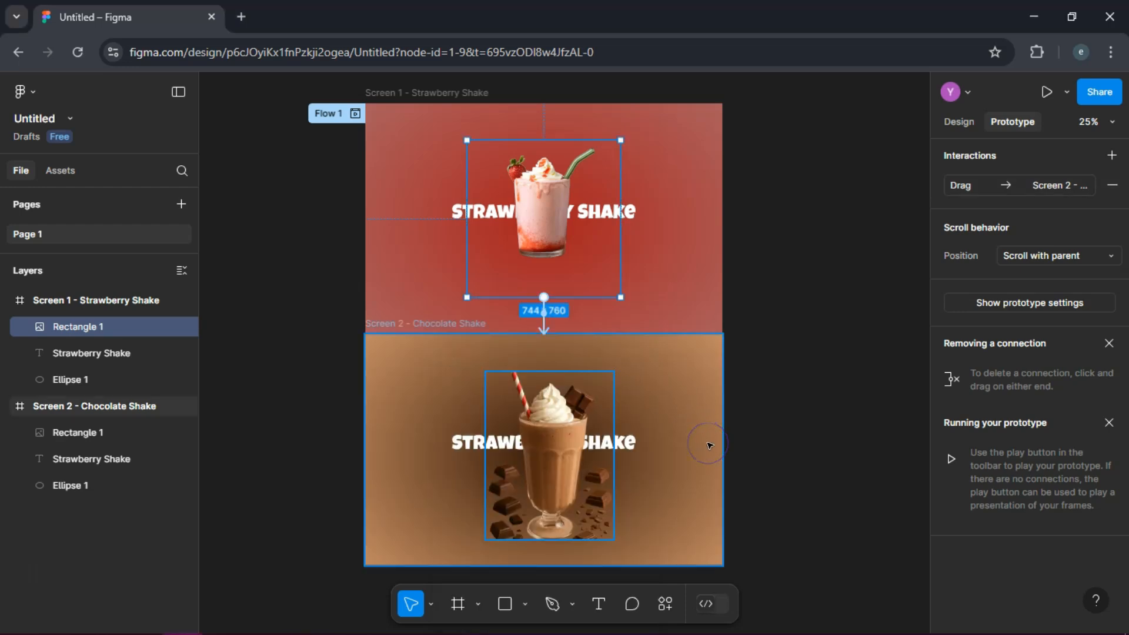
Step: Add a prototype connection from the chocolate shake image in Screen 2 back to the Screen 1 - Strawberry Shake frame
click(686, 443)
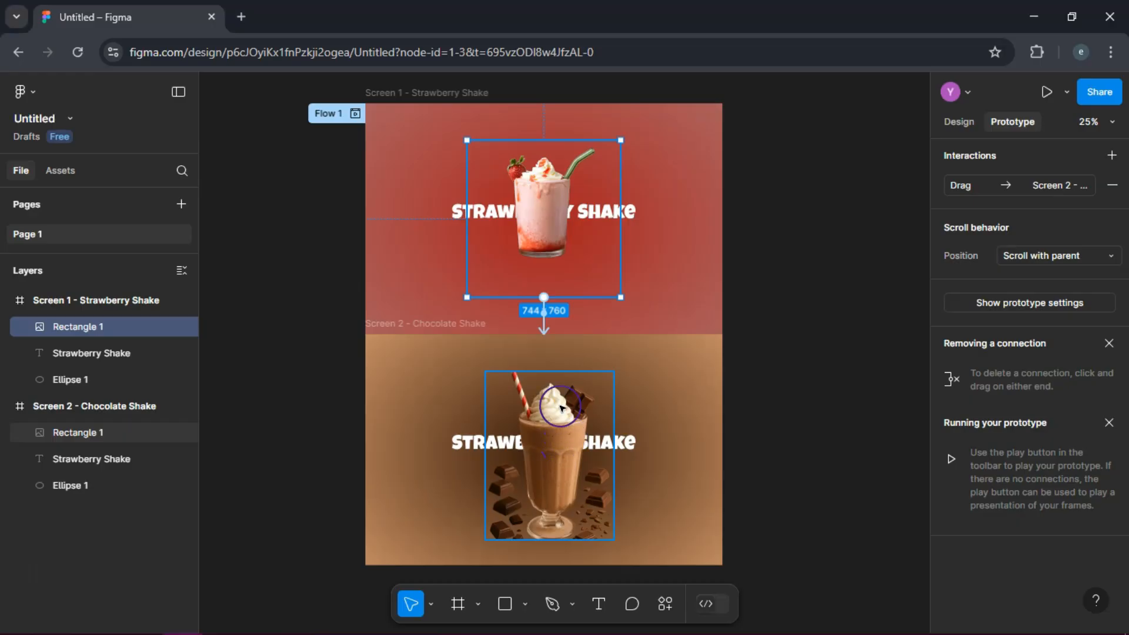
click(551, 381)
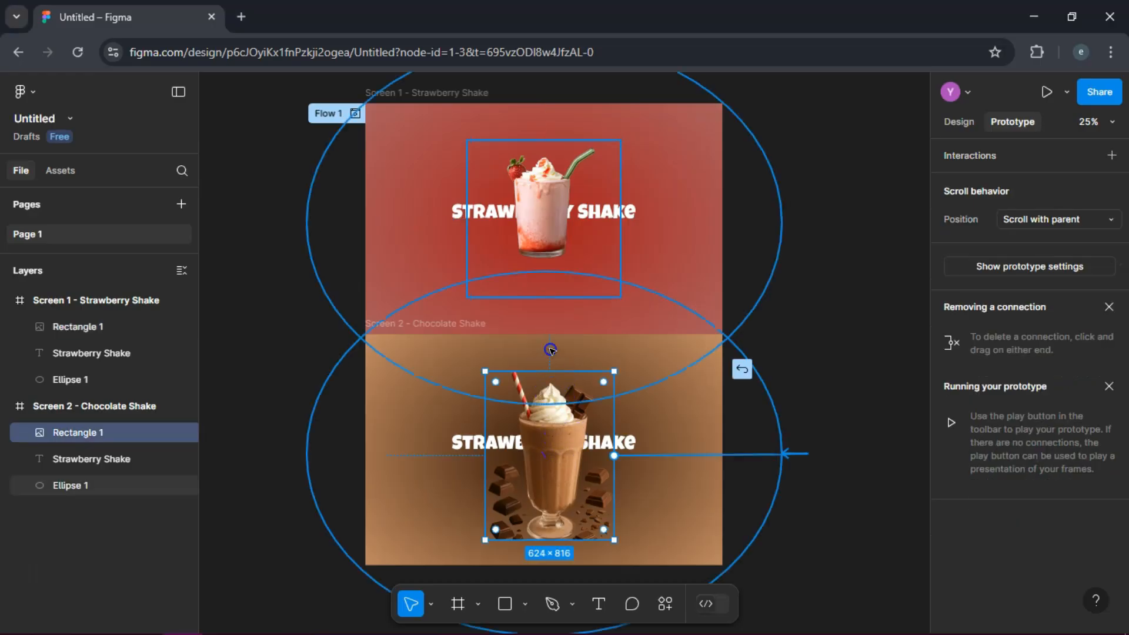
drag(549, 337, 566, 316)
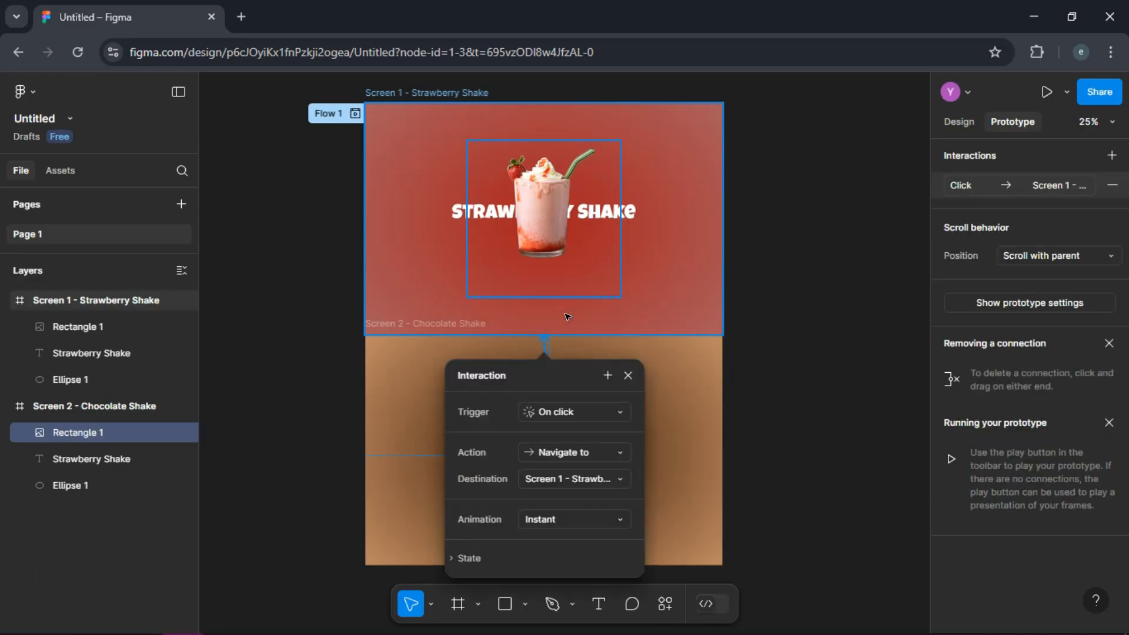
Step: Set the chocolate image's interaction to the On drag trigger with the Ease in and out curve and a 600 ms duration
click(616, 411)
click(577, 419)
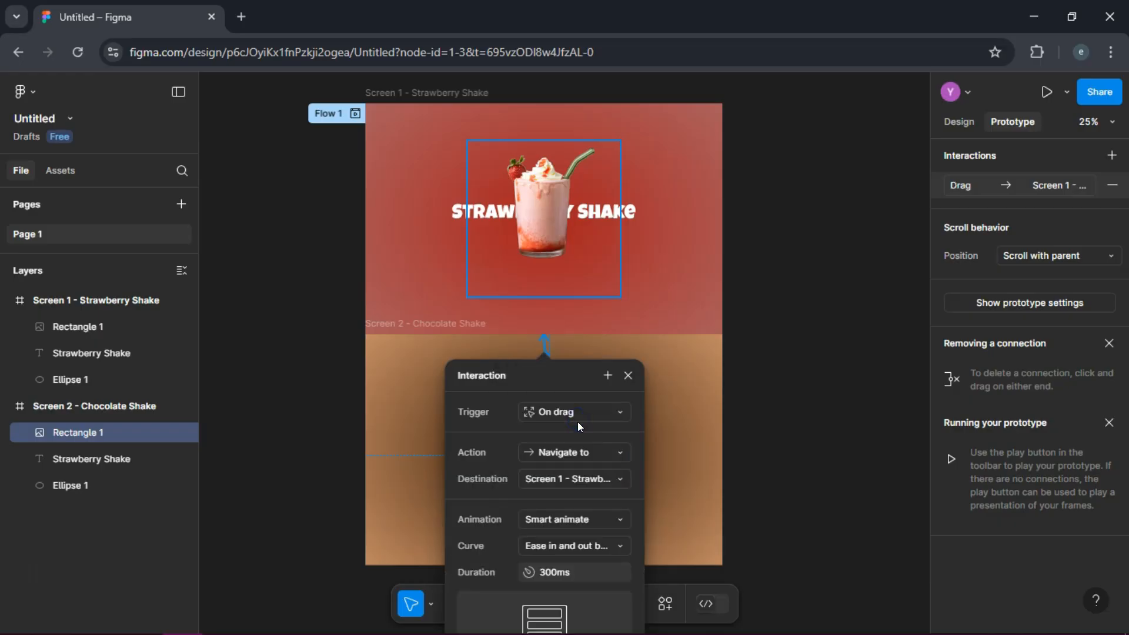
click(620, 545)
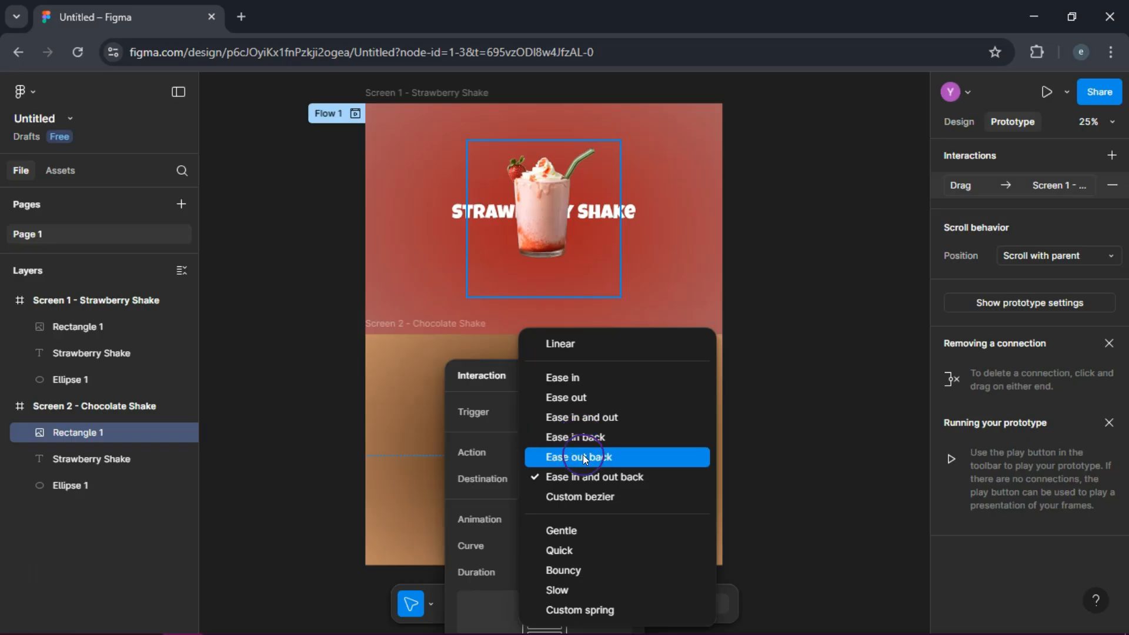
click(592, 418)
click(581, 572)
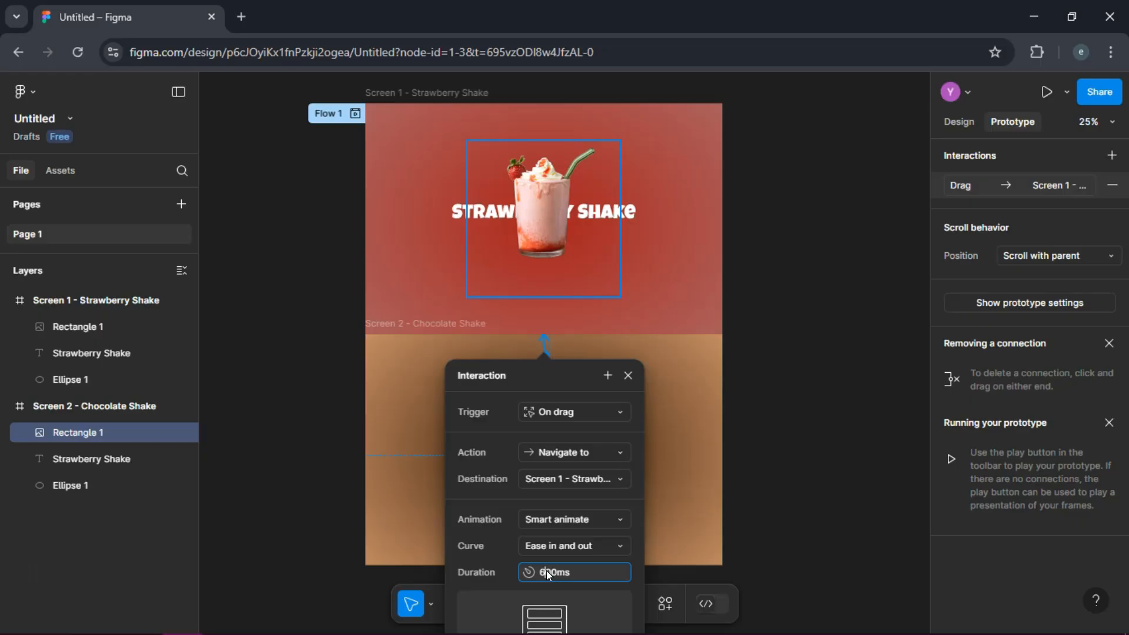
click(628, 375)
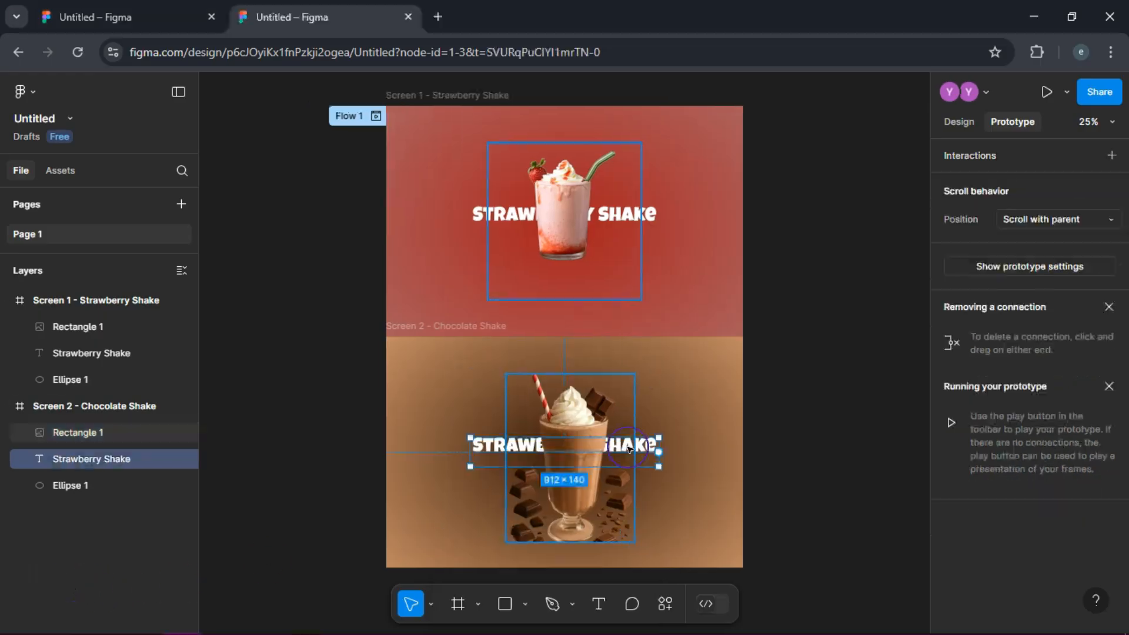
Step: Change the title text behind the shake in Screen 2 to Chocolate Shake
click(534, 450)
key(ctrl+z)
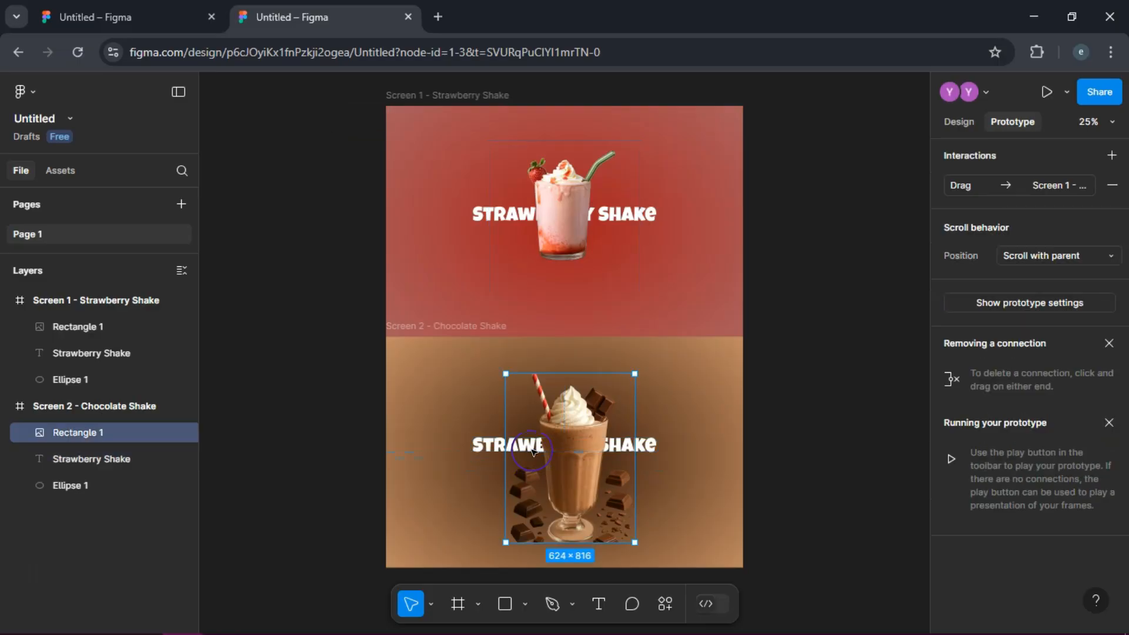
click(649, 445)
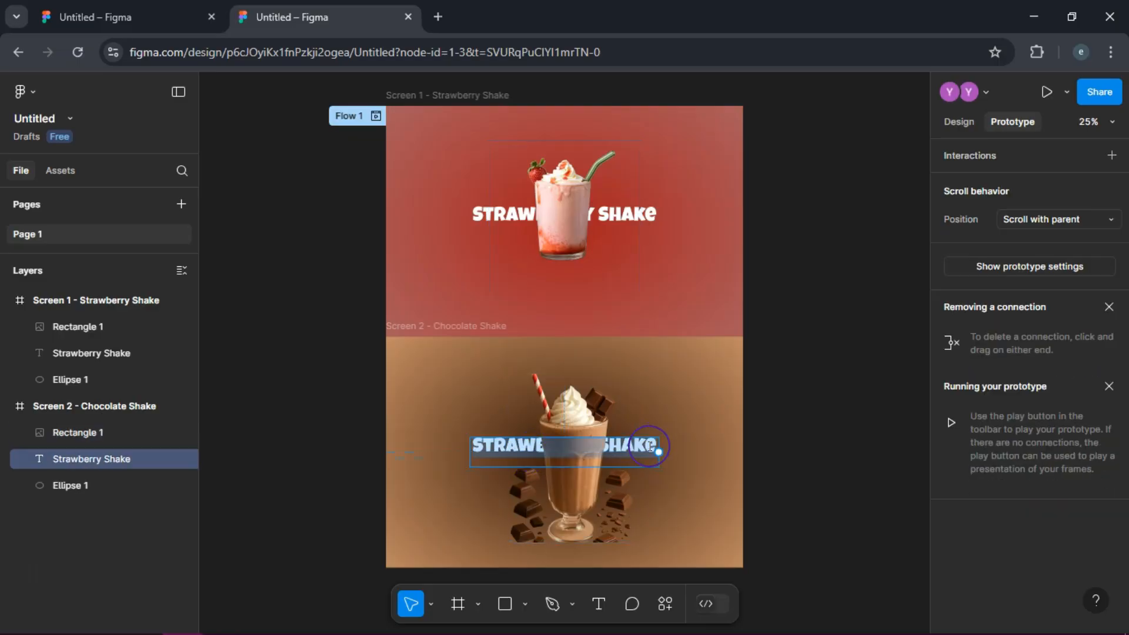
key(ctrl+z)
key(ctrl+z)
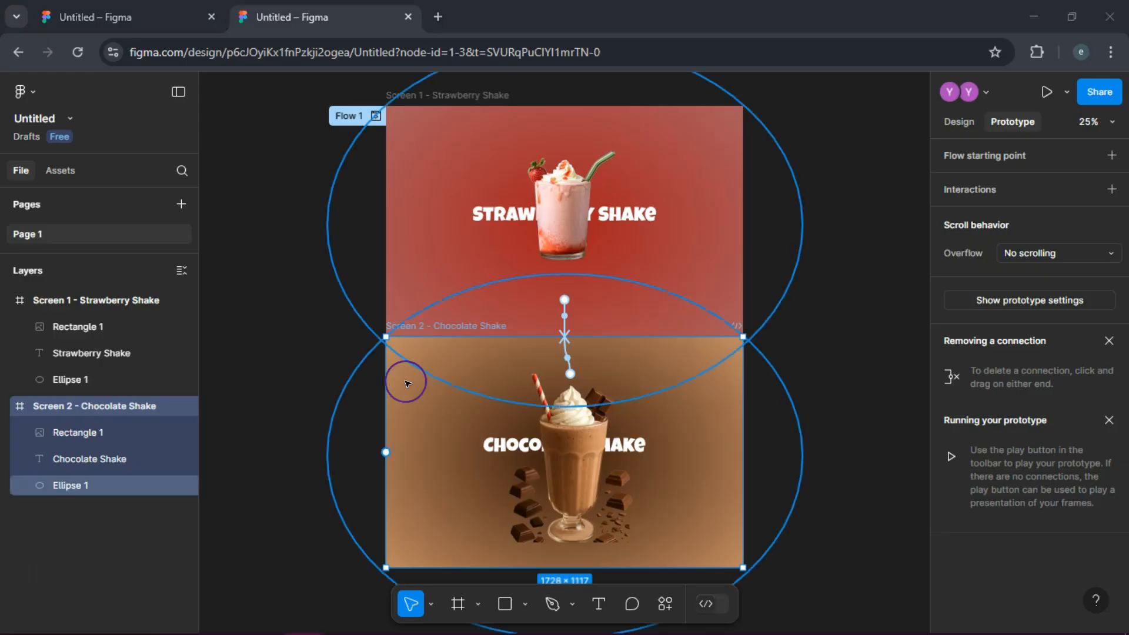
Step: Present the prototype from Screen 2 and test the On drag transitions between the chocolate and strawberry screens
click(1046, 97)
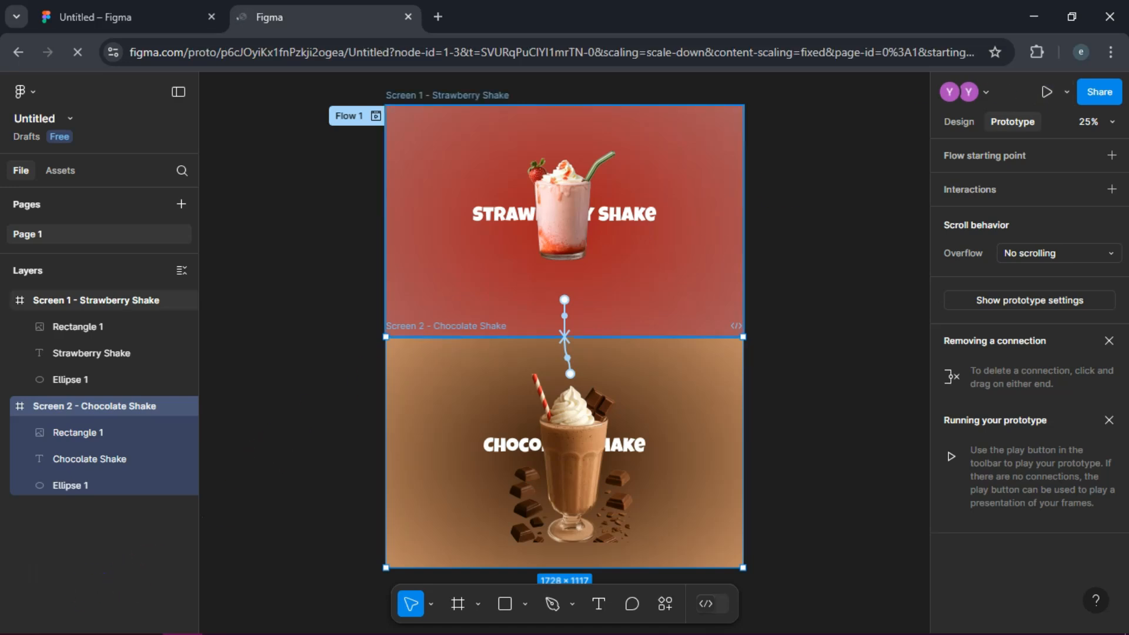
click(578, 284)
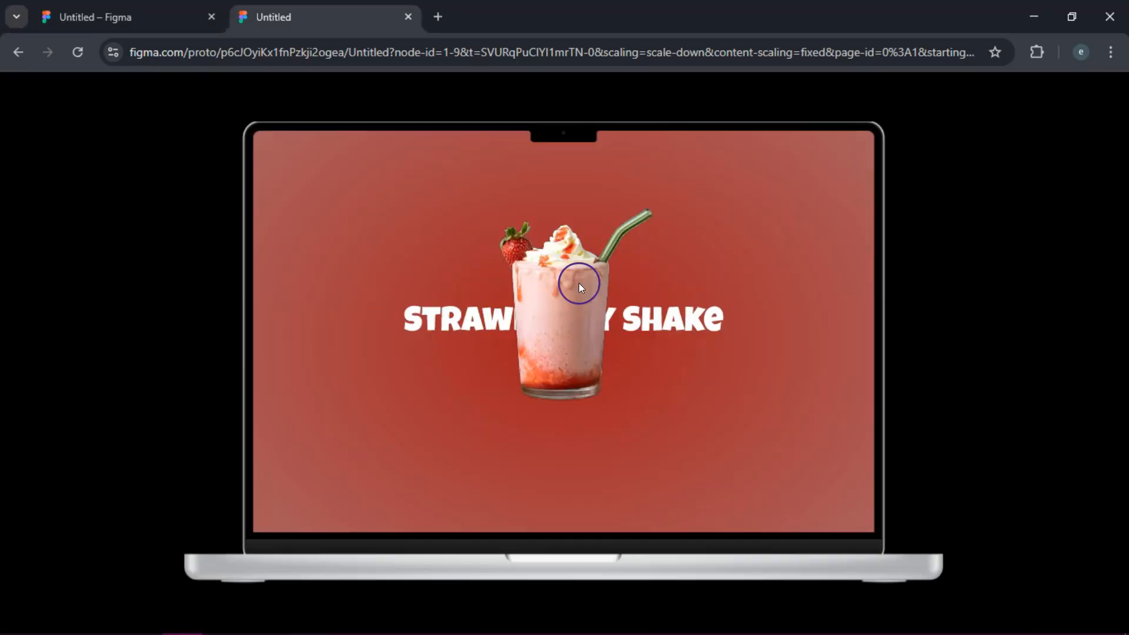
click(789, 237)
click(612, 331)
click(768, 267)
click(579, 347)
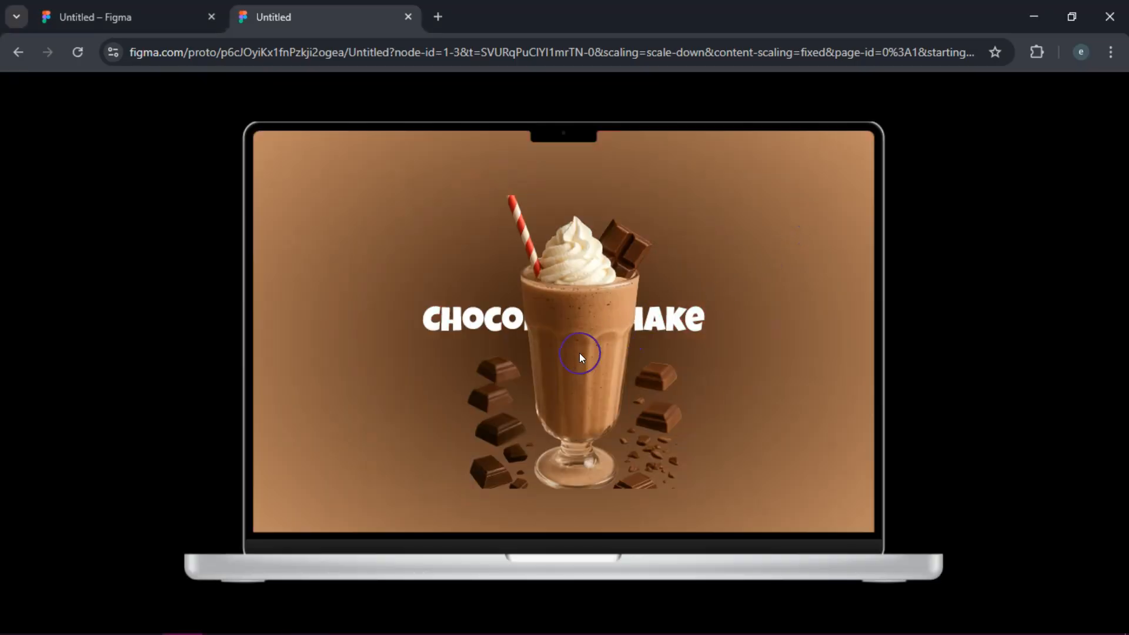
click(549, 324)
click(579, 243)
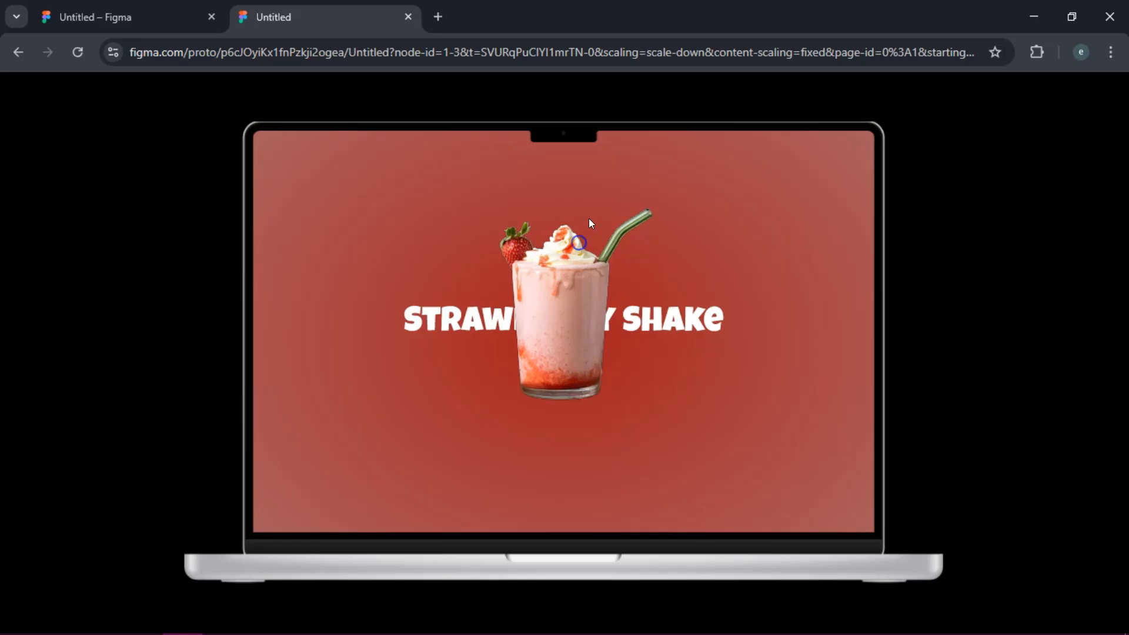
click(558, 283)
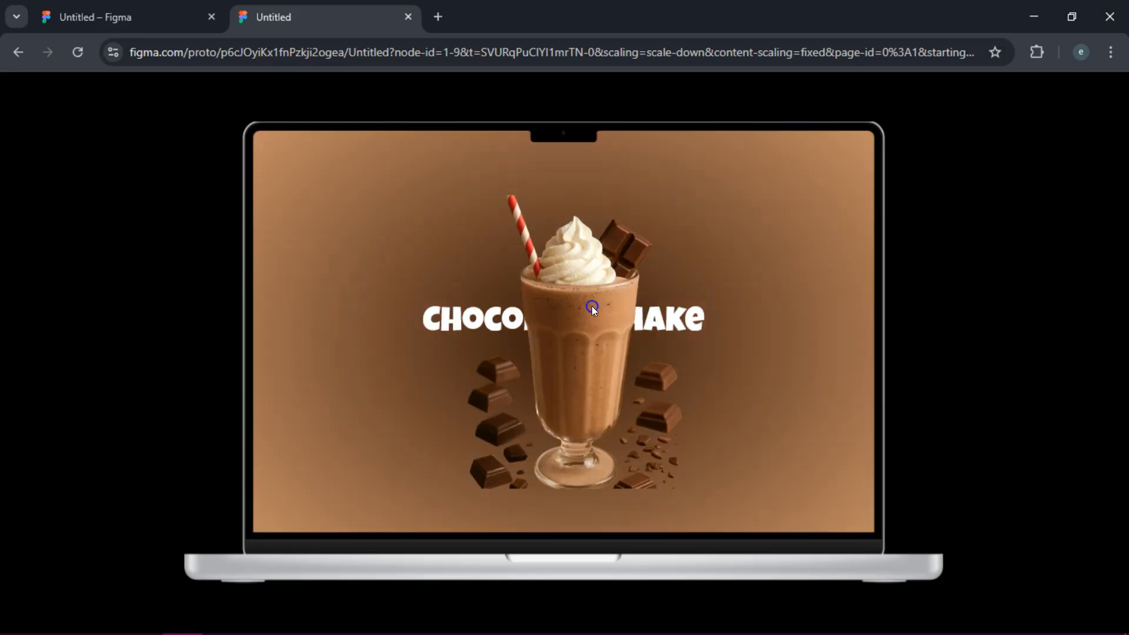
click(493, 318)
click(113, 563)
click(83, 586)
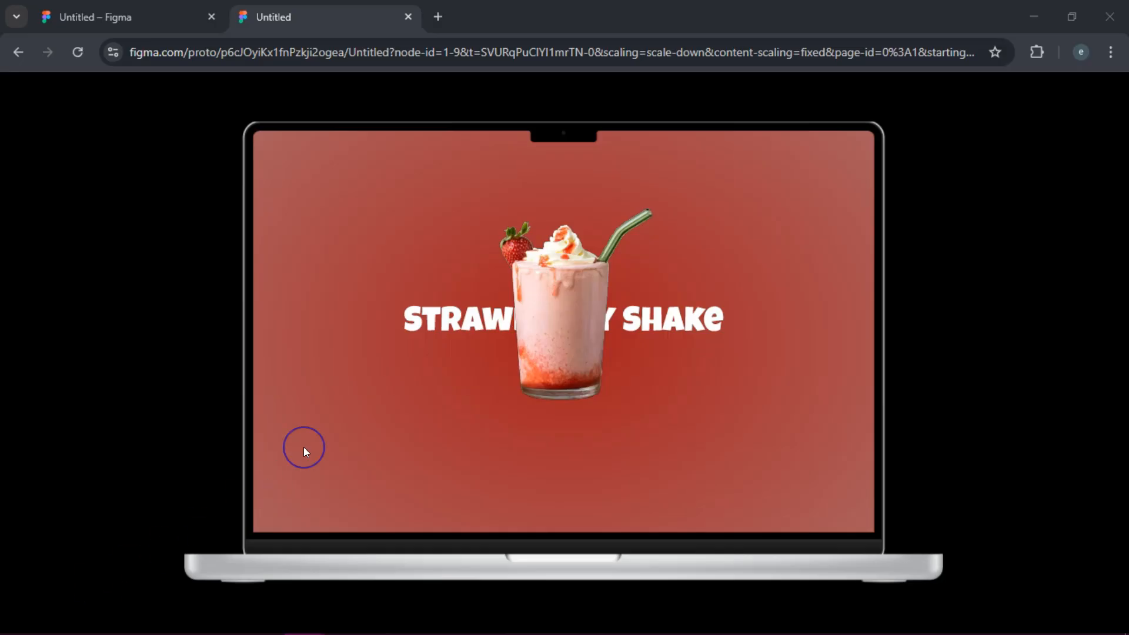
Step: Swipe the shake images back and forth in the preview to examine the animated transition in both directions
mouse_move(569, 86)
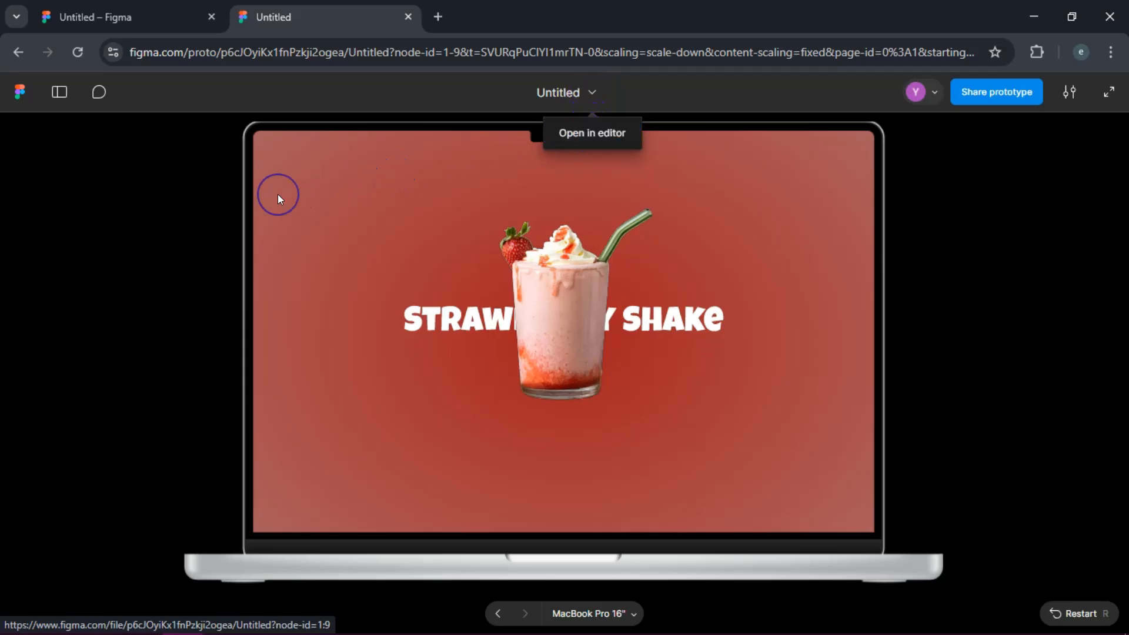
click(180, 210)
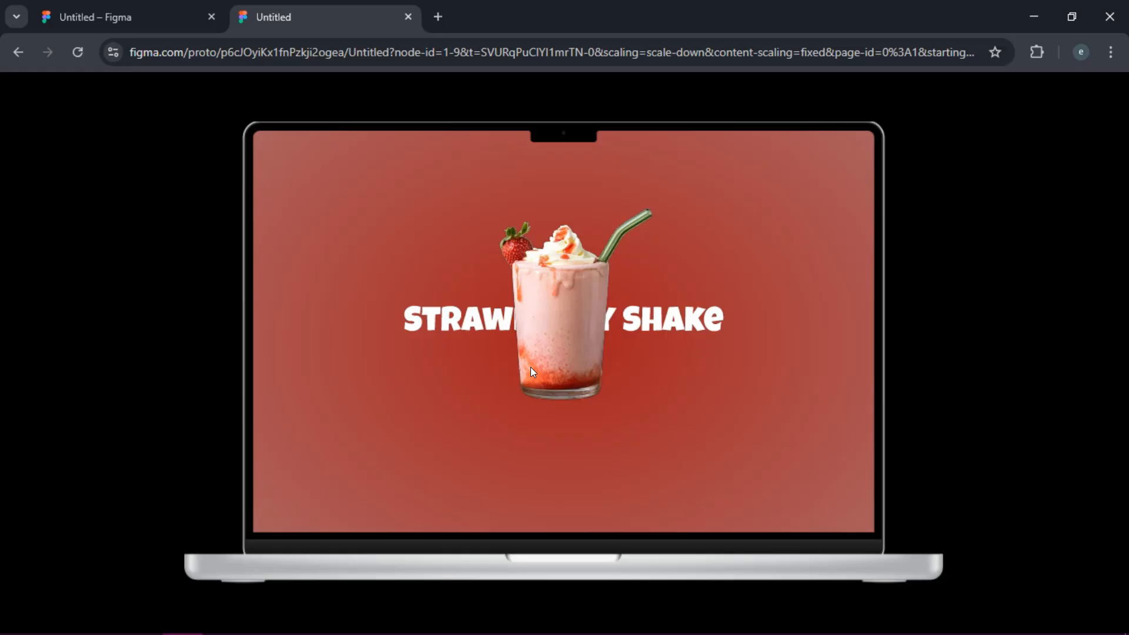
click(681, 439)
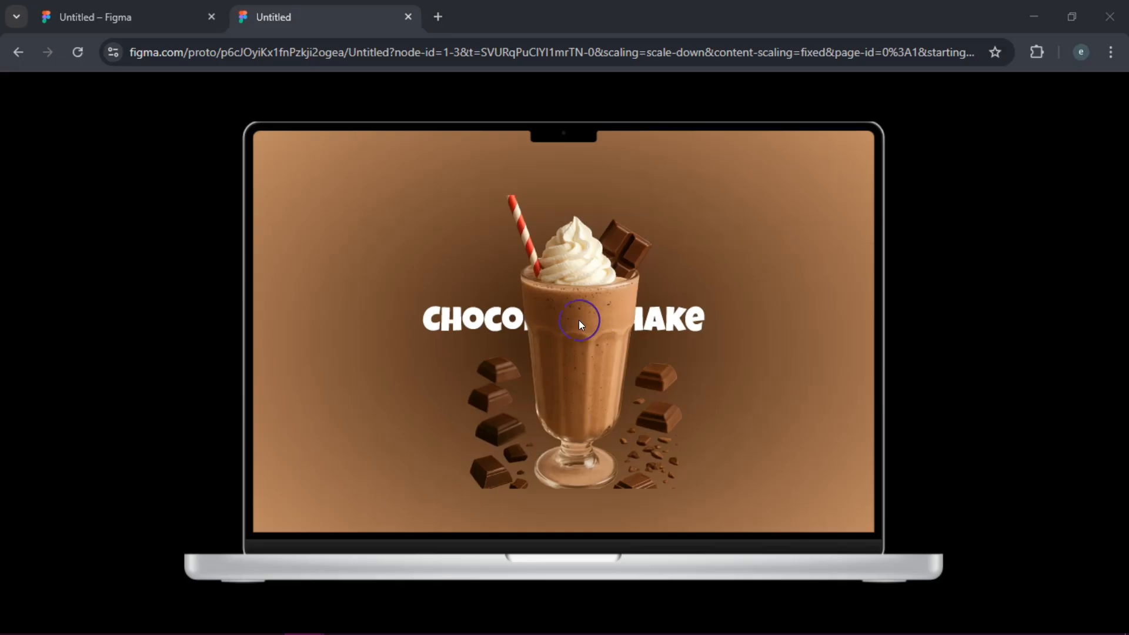
click(632, 242)
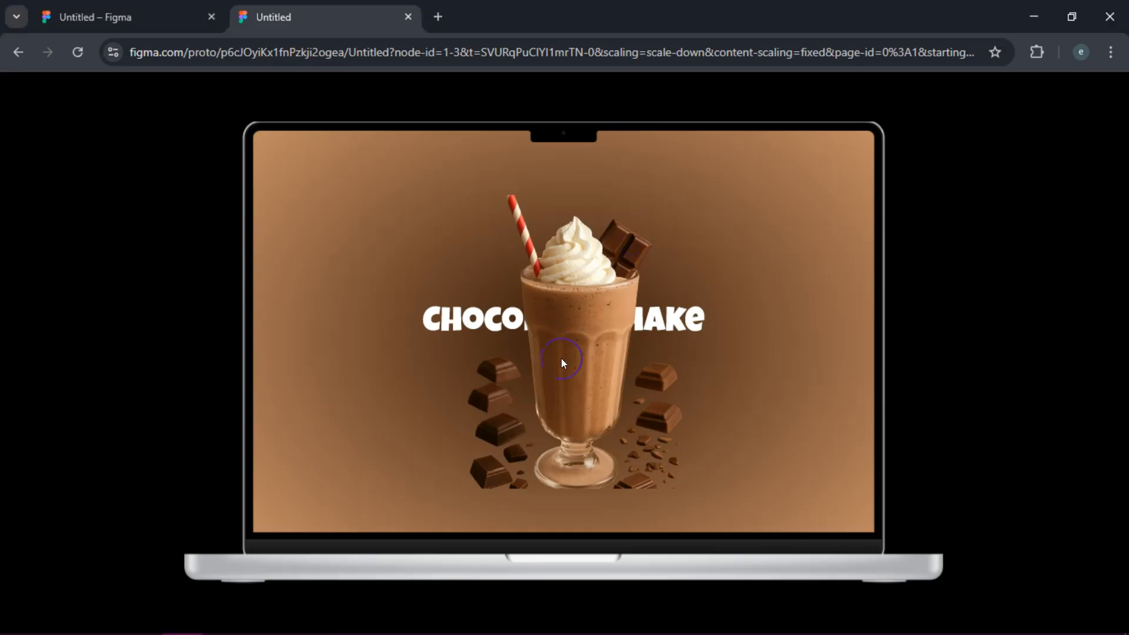
click(527, 356)
click(627, 352)
click(560, 350)
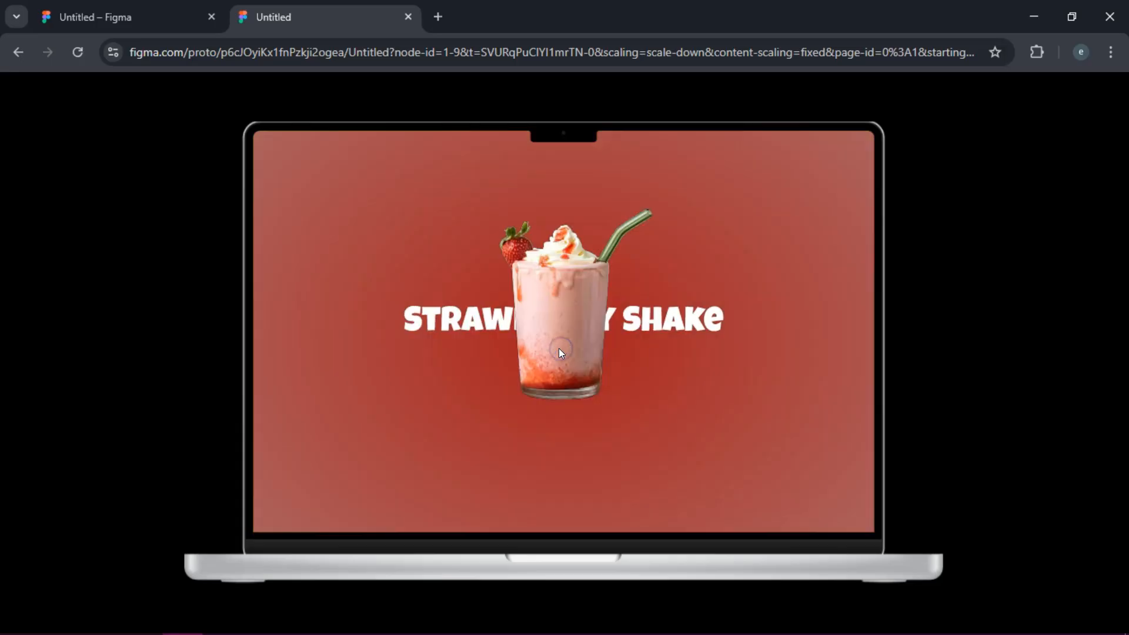
click(679, 341)
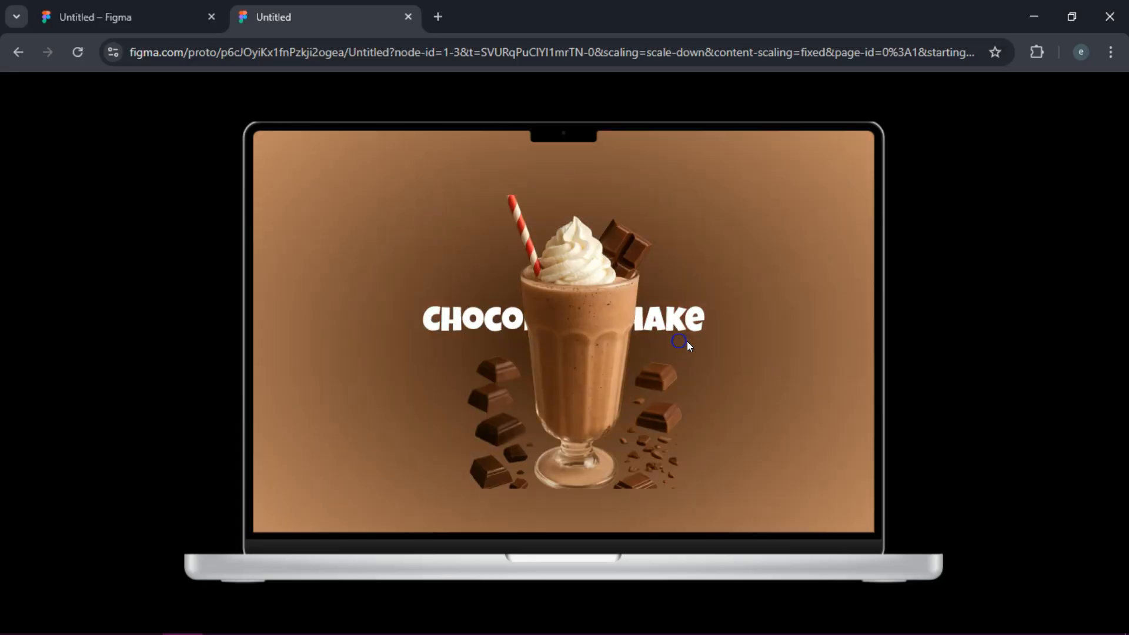
click(516, 340)
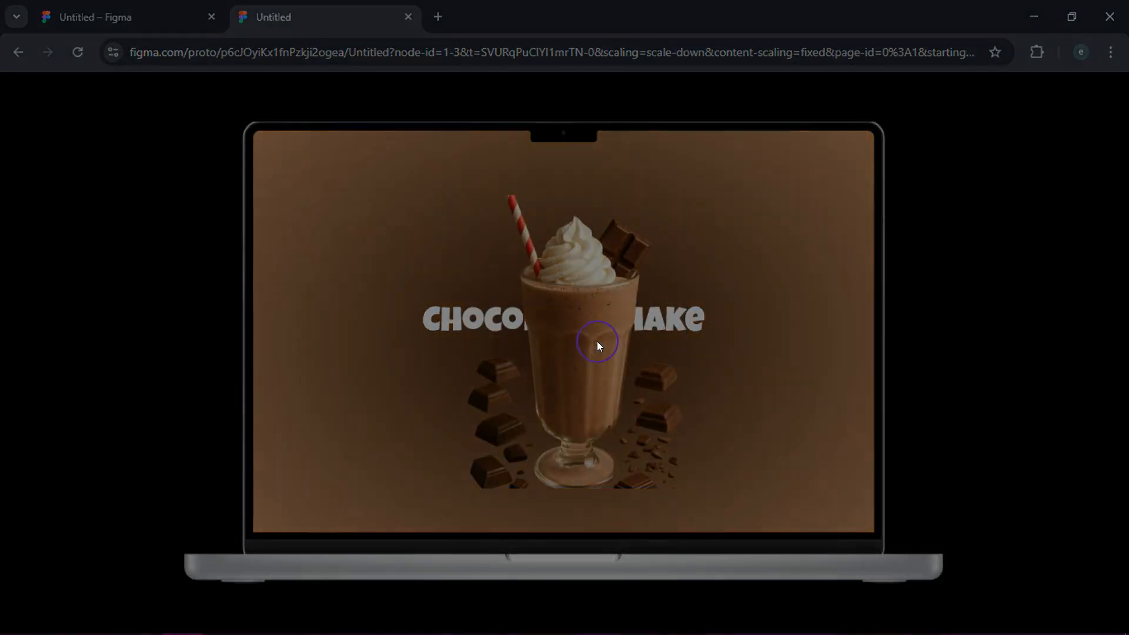
click(438, 333)
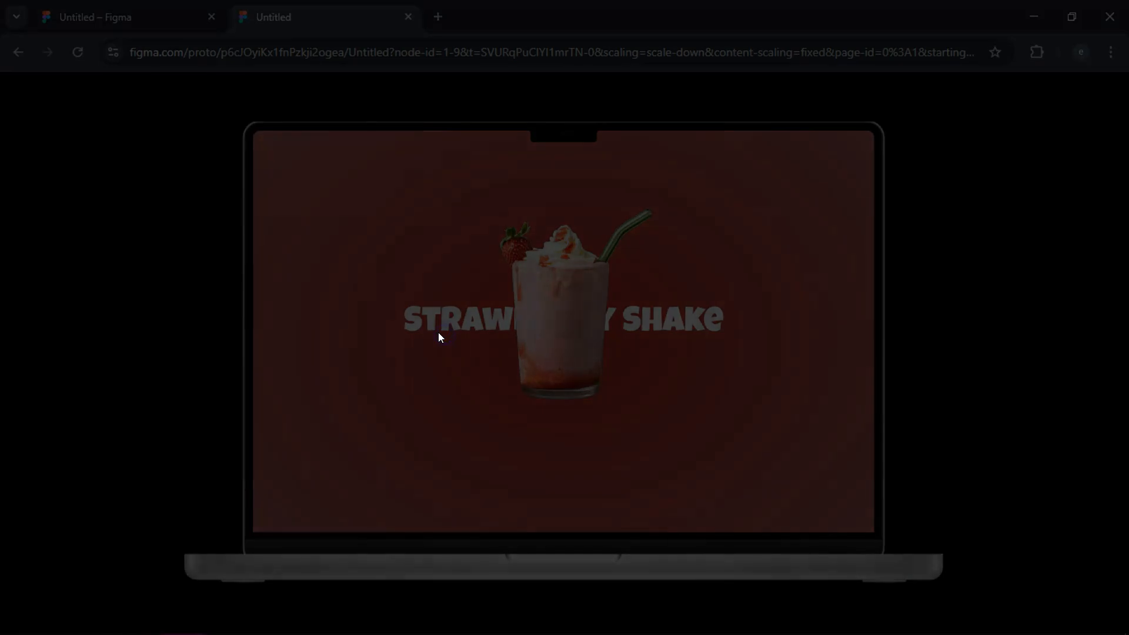
click(147, 535)
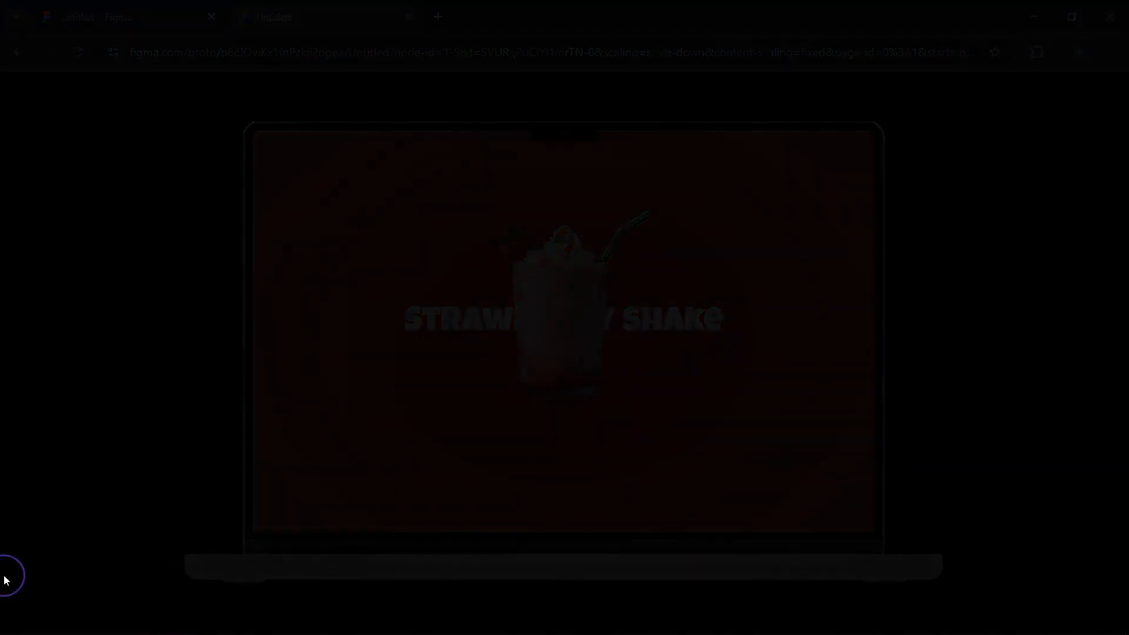